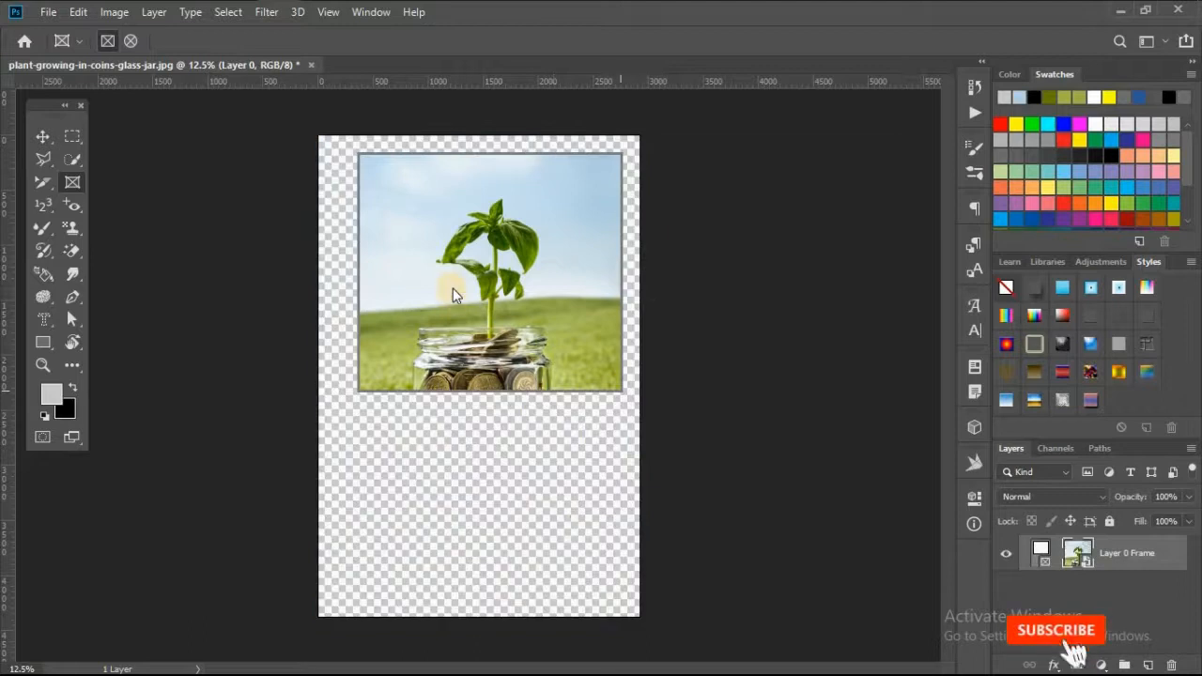
# Undo the frame placed over the photo, discarding a stray frame attempt as well
pyautogui.hotkey('ctrl', 'z')
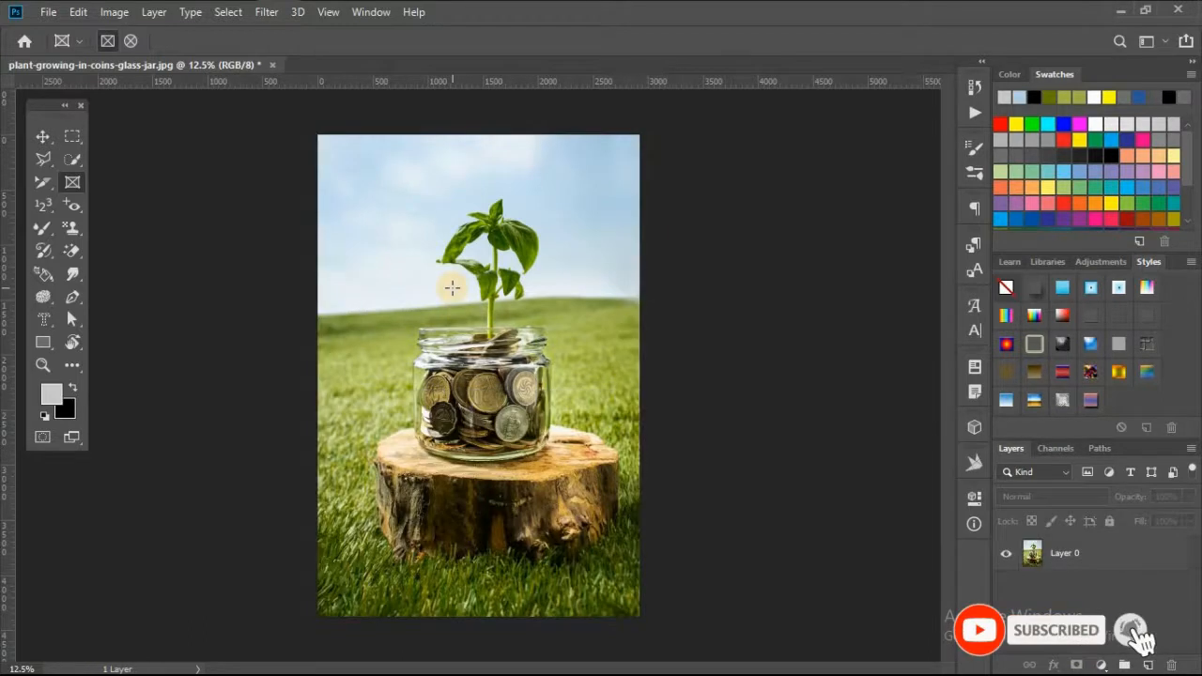
pyautogui.moveTo(541, 346); pyautogui.dragTo(542, 346)
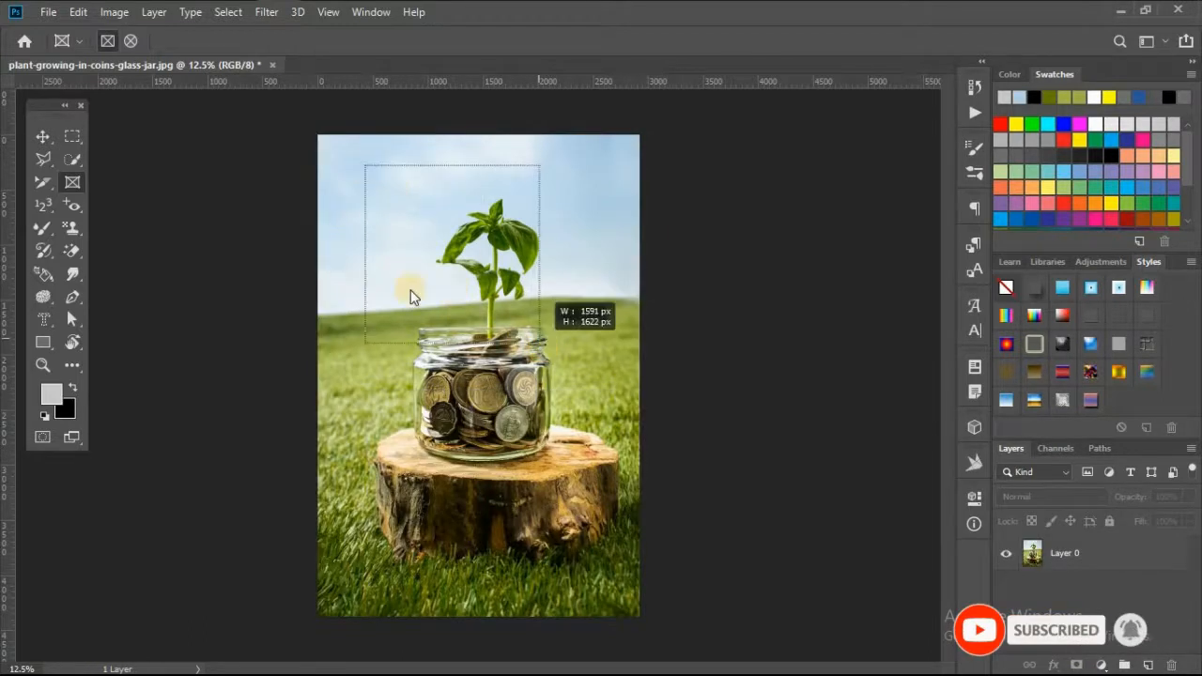
pyautogui.hotkey('ctrl', 'z')
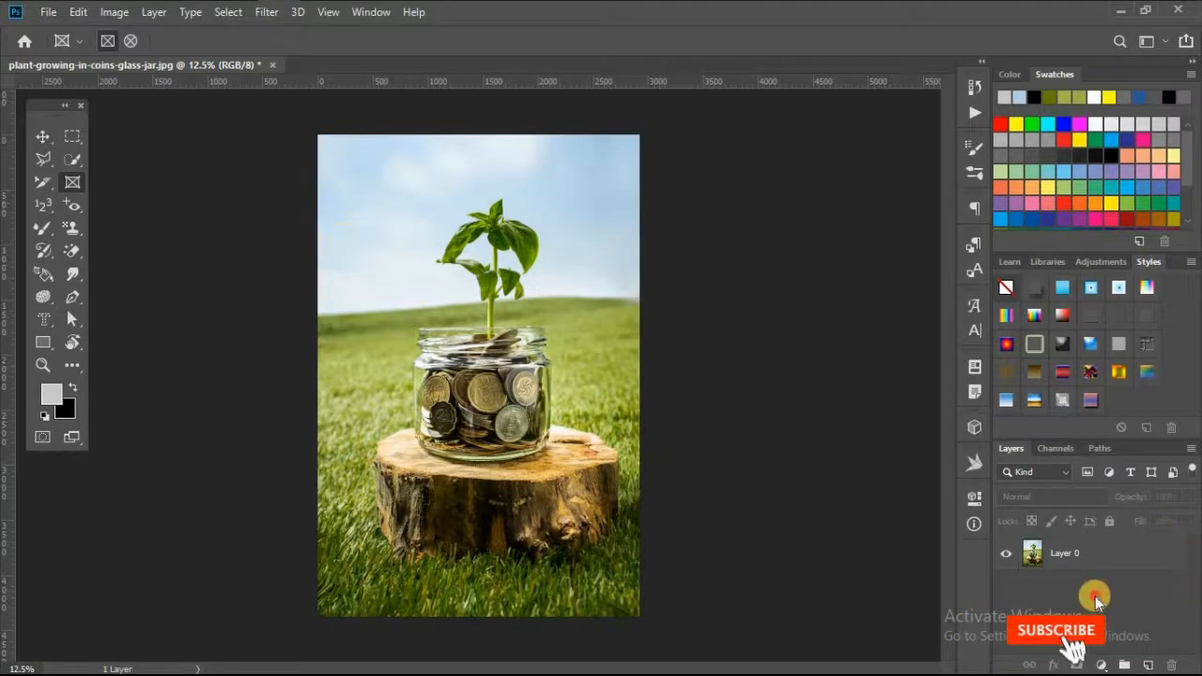
# Draw a rectangular frame on Layer 0 enclosing the plant and the upper part of the jar
pyautogui.click(1066, 554)
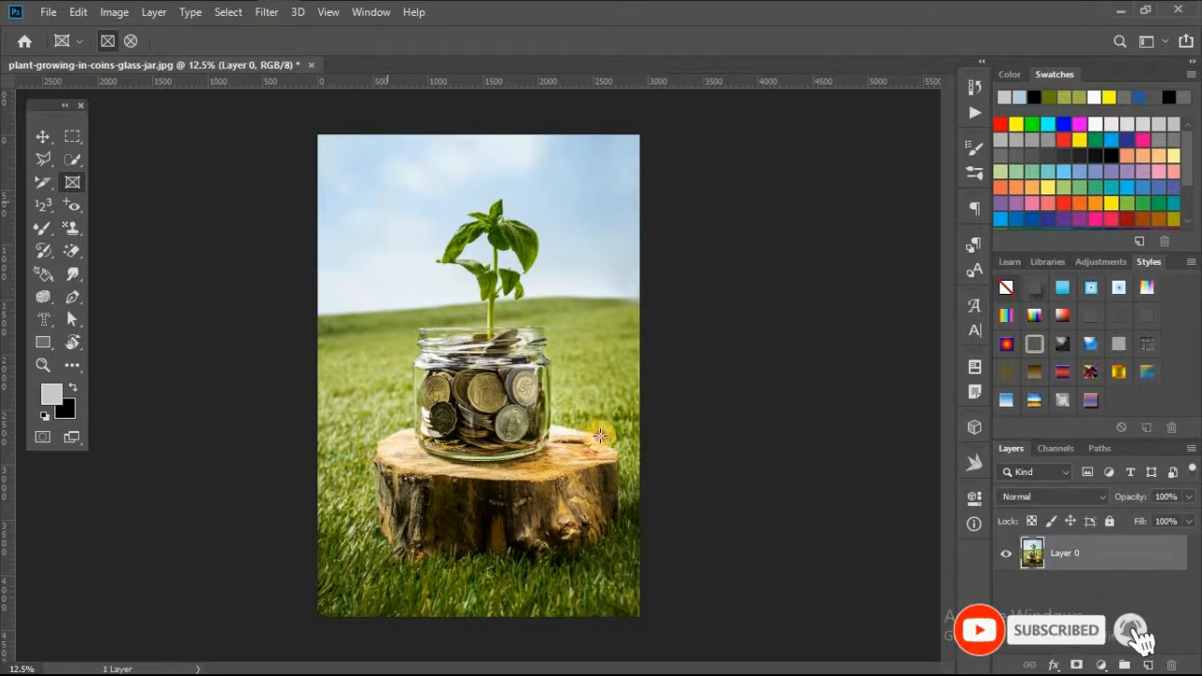
pyautogui.moveTo(388, 202); pyautogui.dragTo(600, 435)
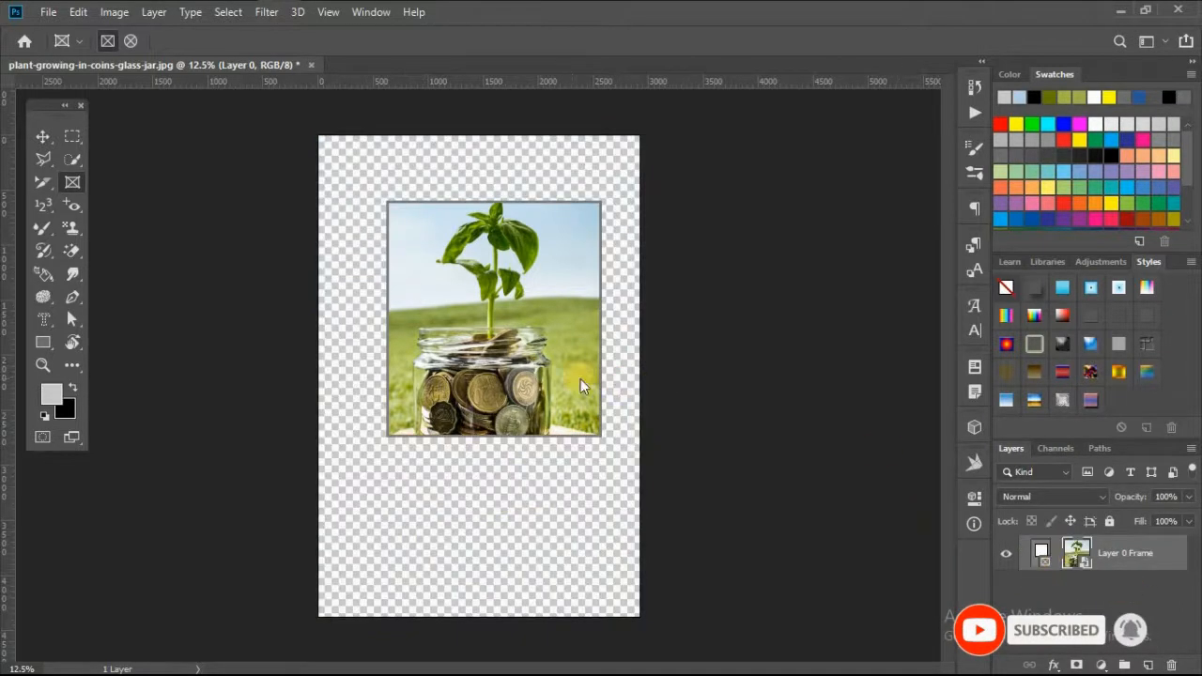
pyautogui.click(1048, 561)
pyautogui.doubleClick(1048, 567)
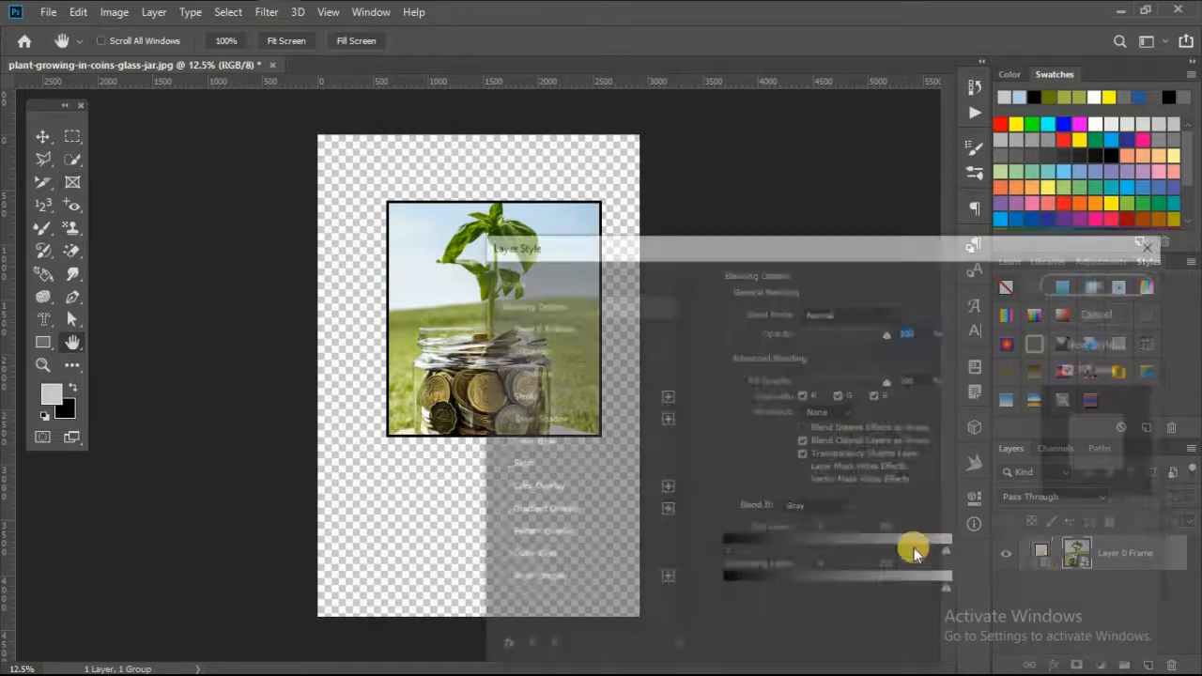
pyautogui.press('Escape')
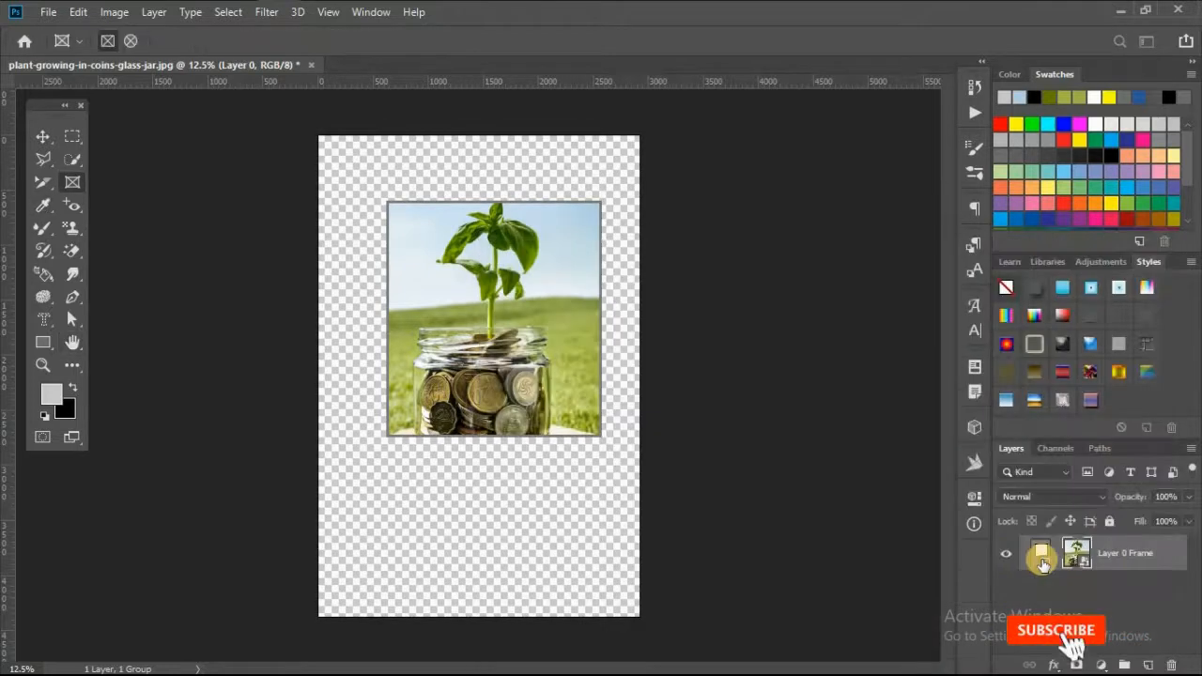
# Open the framed smart object's contents for editing
pyautogui.click(1044, 560)
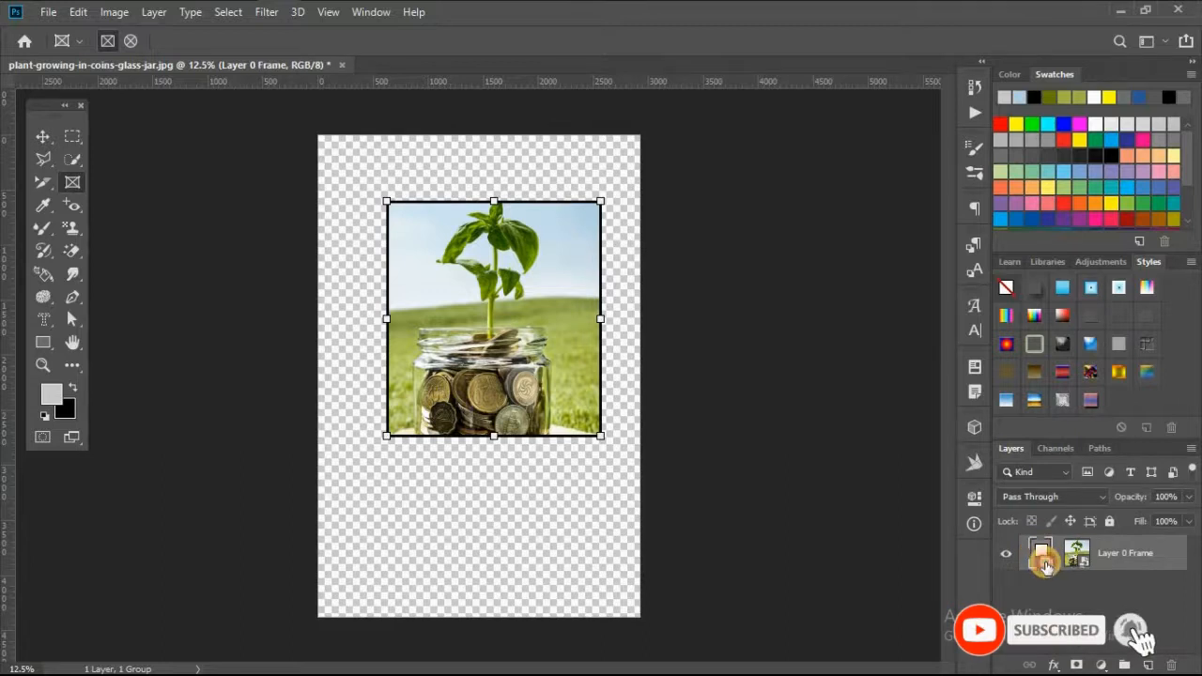
pyautogui.doubleClick(1046, 564)
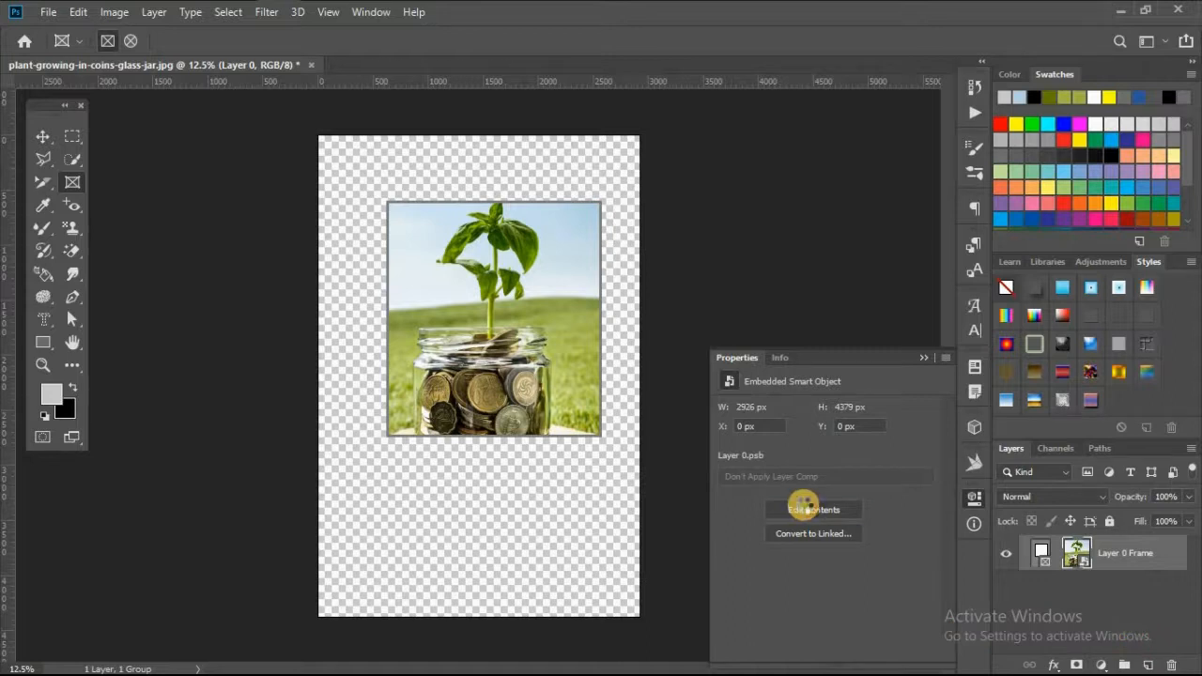
pyautogui.click(805, 510)
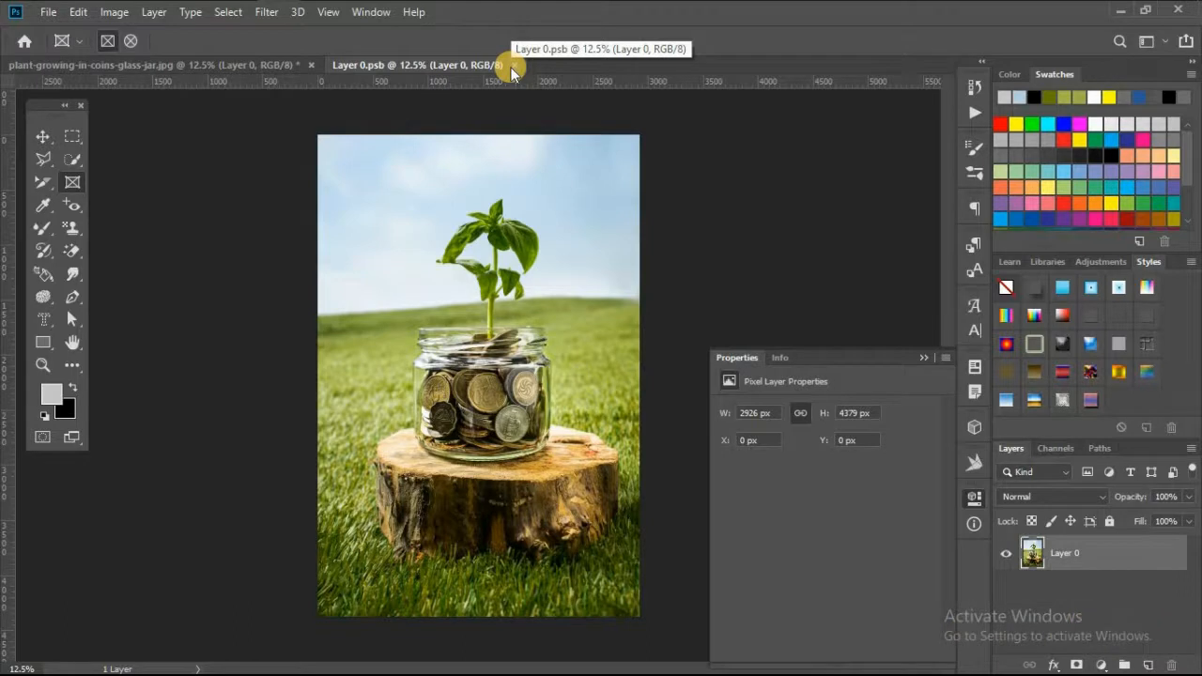
# Draw a rectangle about 1376 × 1000 px over the jar inside the smart object document
pyautogui.click(270, 64)
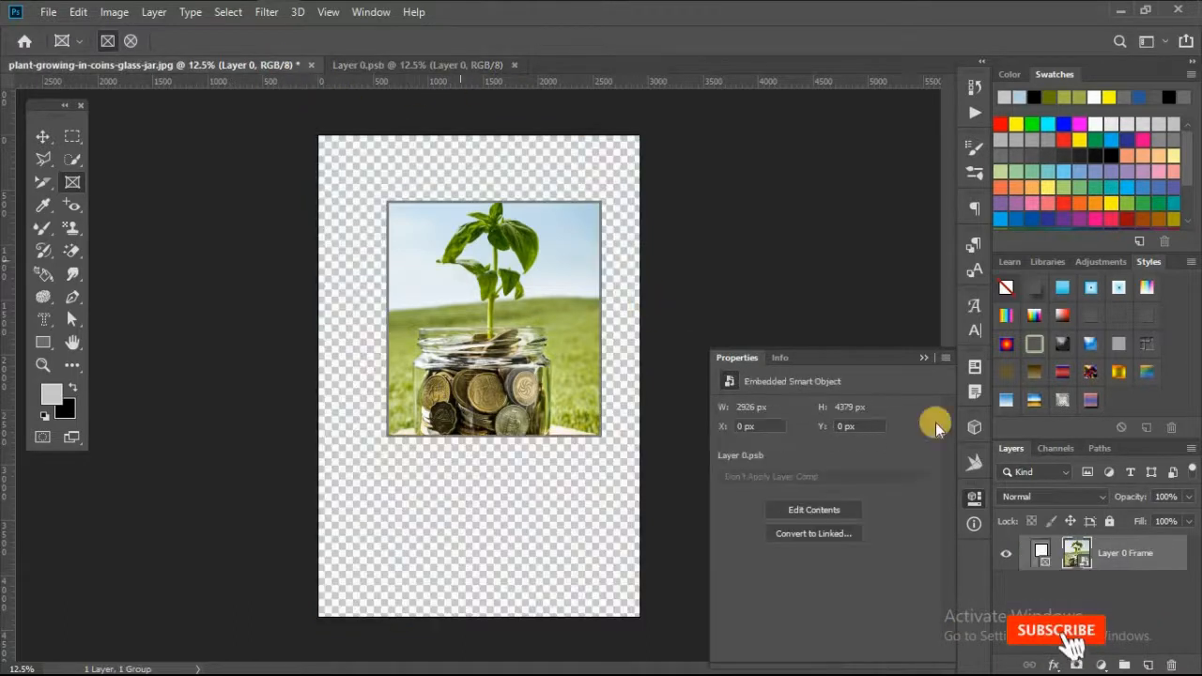
pyautogui.click(418, 64)
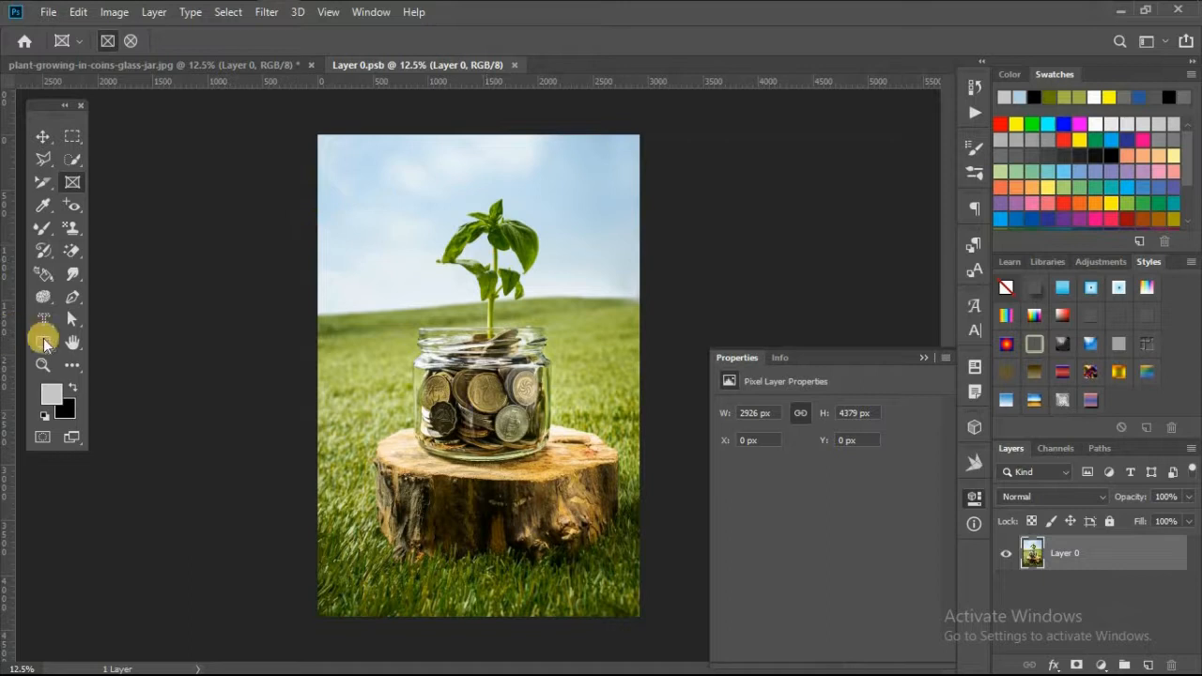
pyautogui.moveTo(394, 296); pyautogui.dragTo(546, 407)
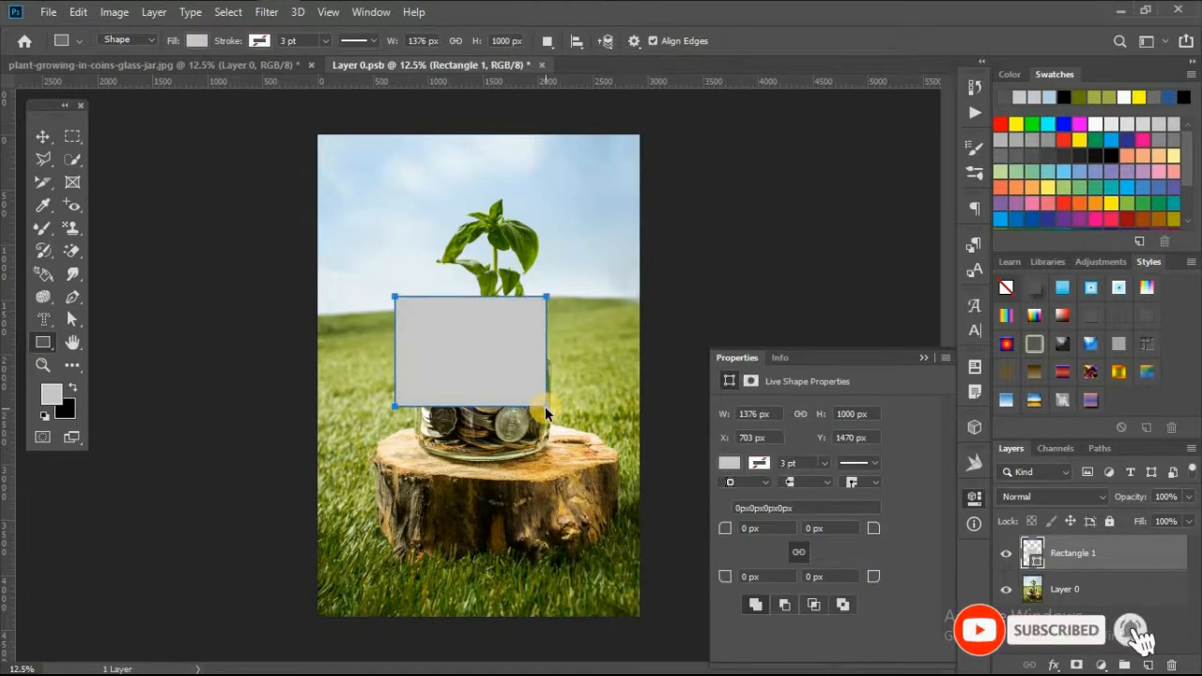
# Save and close the smart object document to update the framed image
pyautogui.hotkey('ctrl', 's')
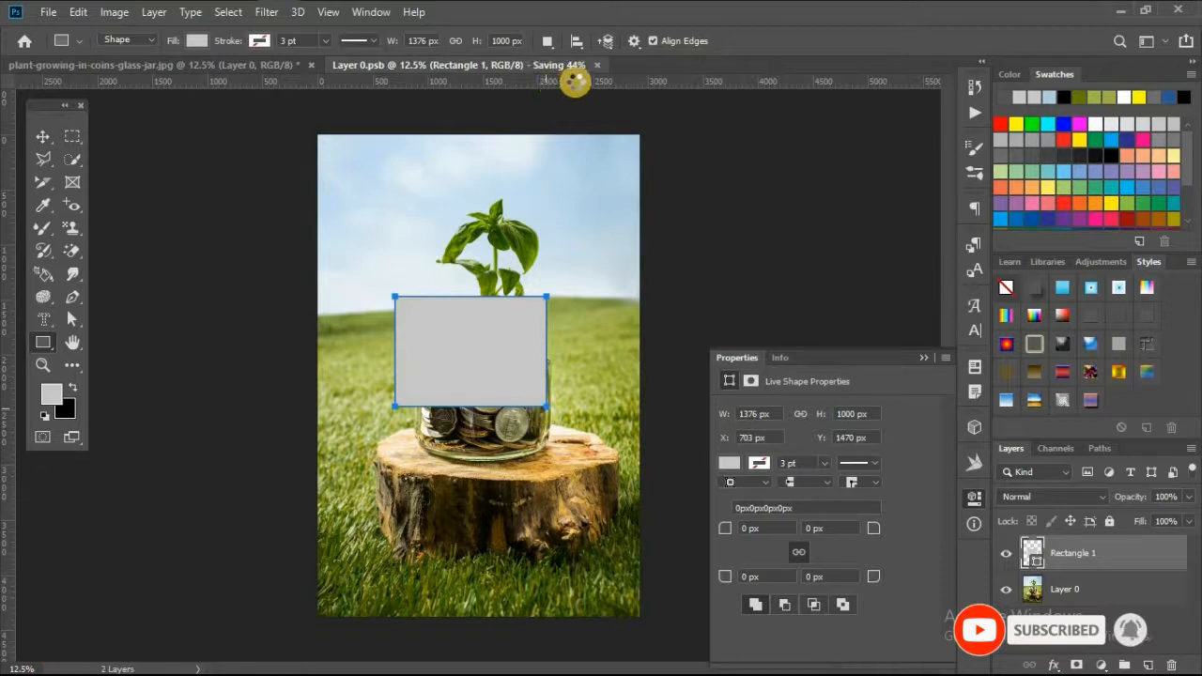
pyautogui.press('Return')
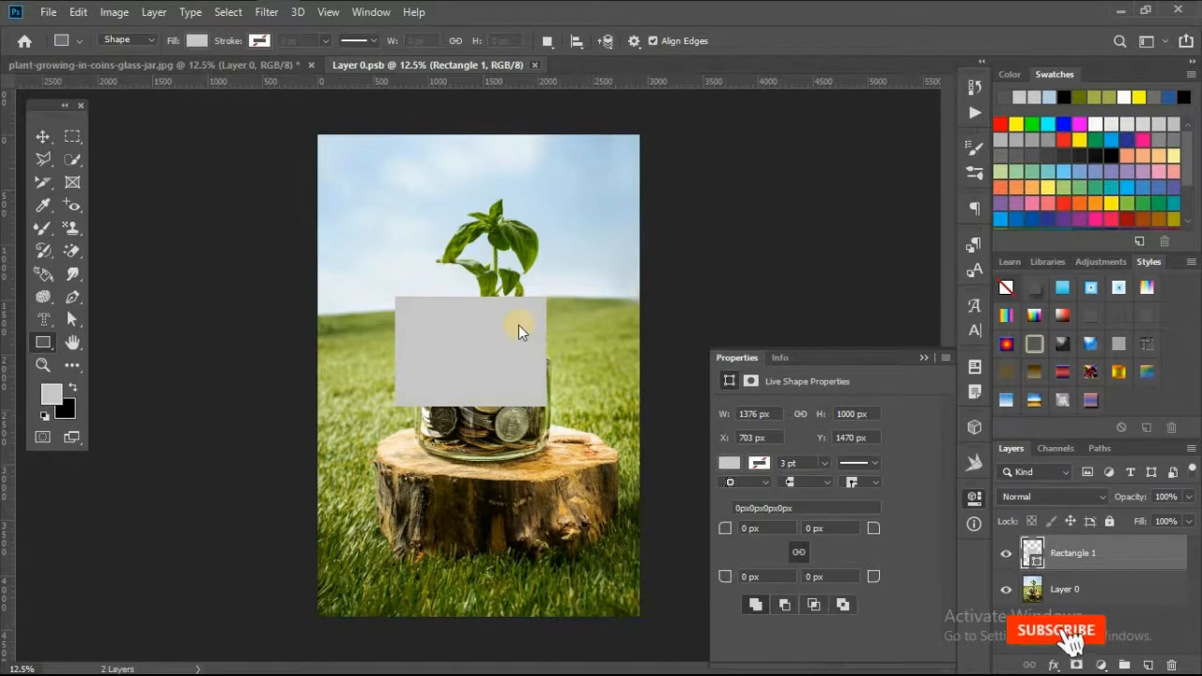
pyautogui.hotkey('ctrl', 'w')
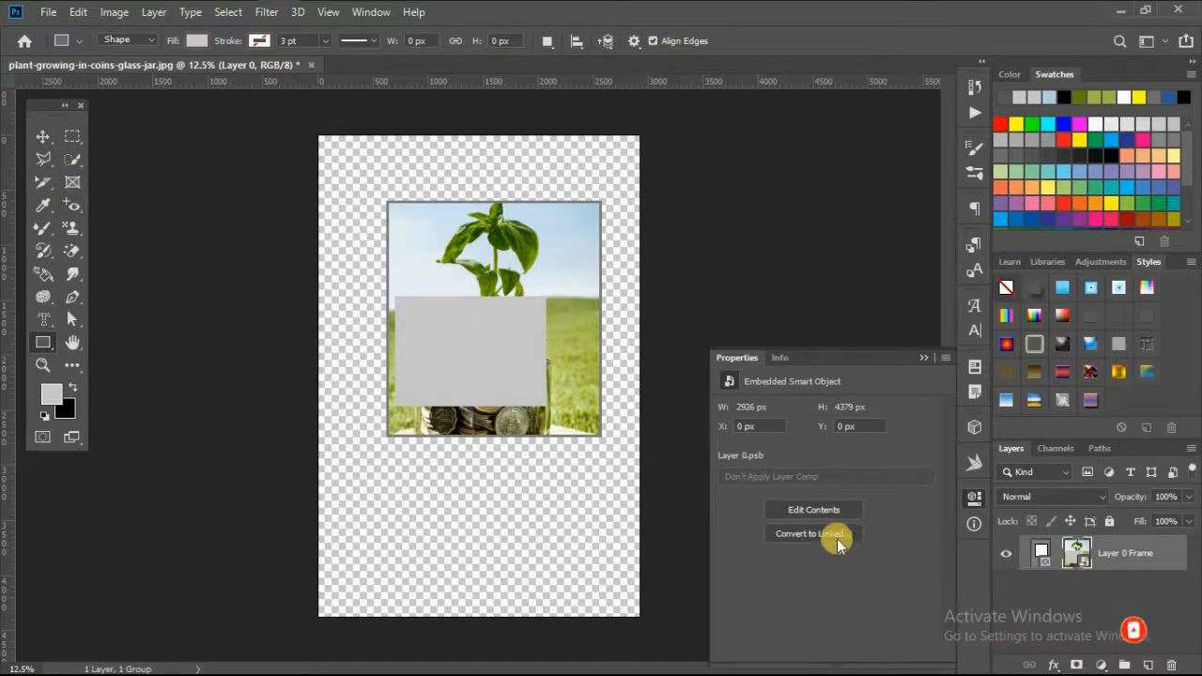
# Select the frame and set its stroke colour to yellow
pyautogui.click(780, 357)
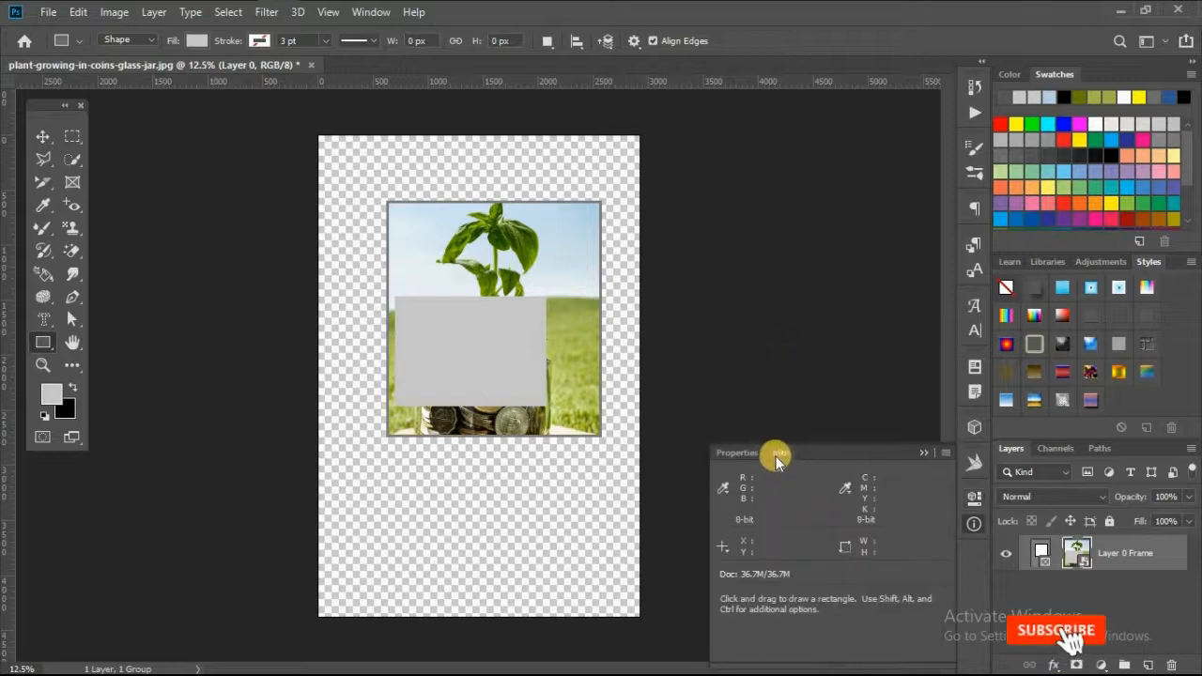
pyautogui.click(737, 453)
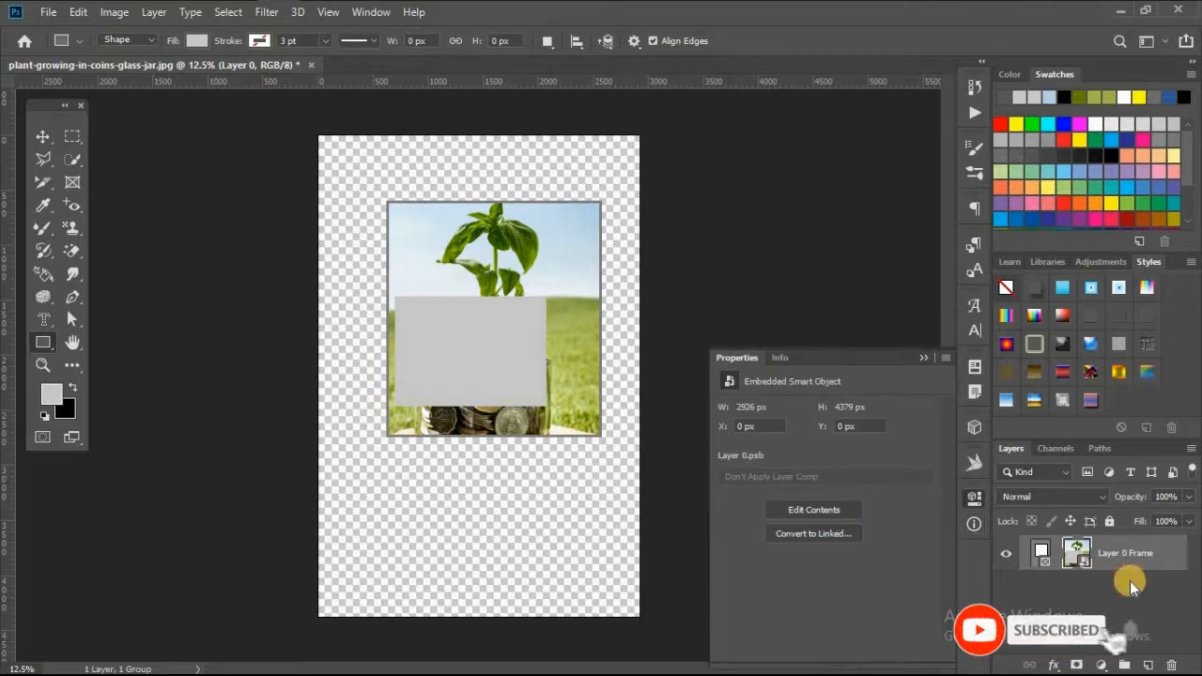
pyautogui.click(1042, 556)
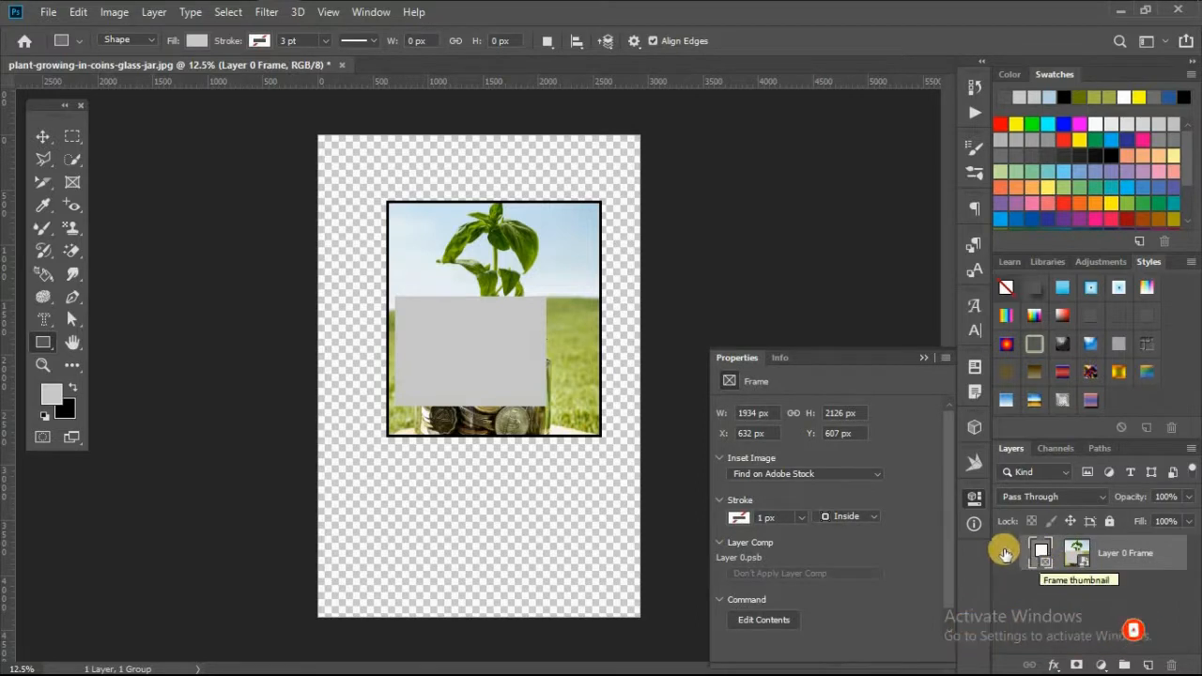
pyautogui.click(740, 516)
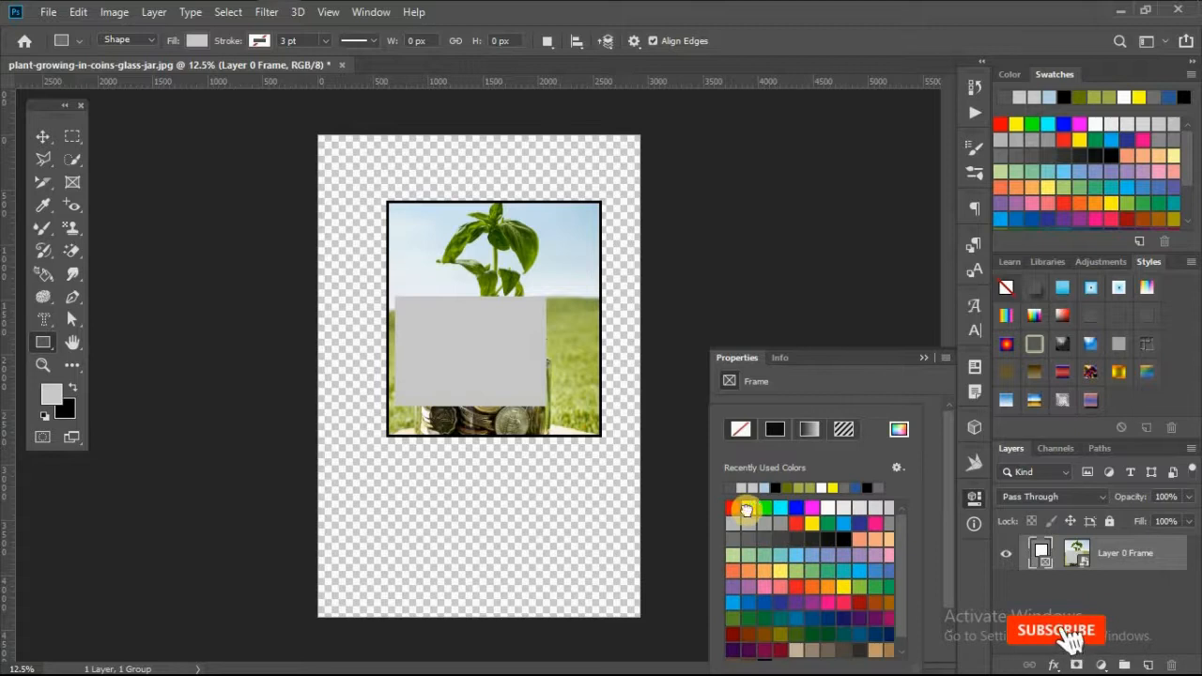
pyautogui.click(811, 523)
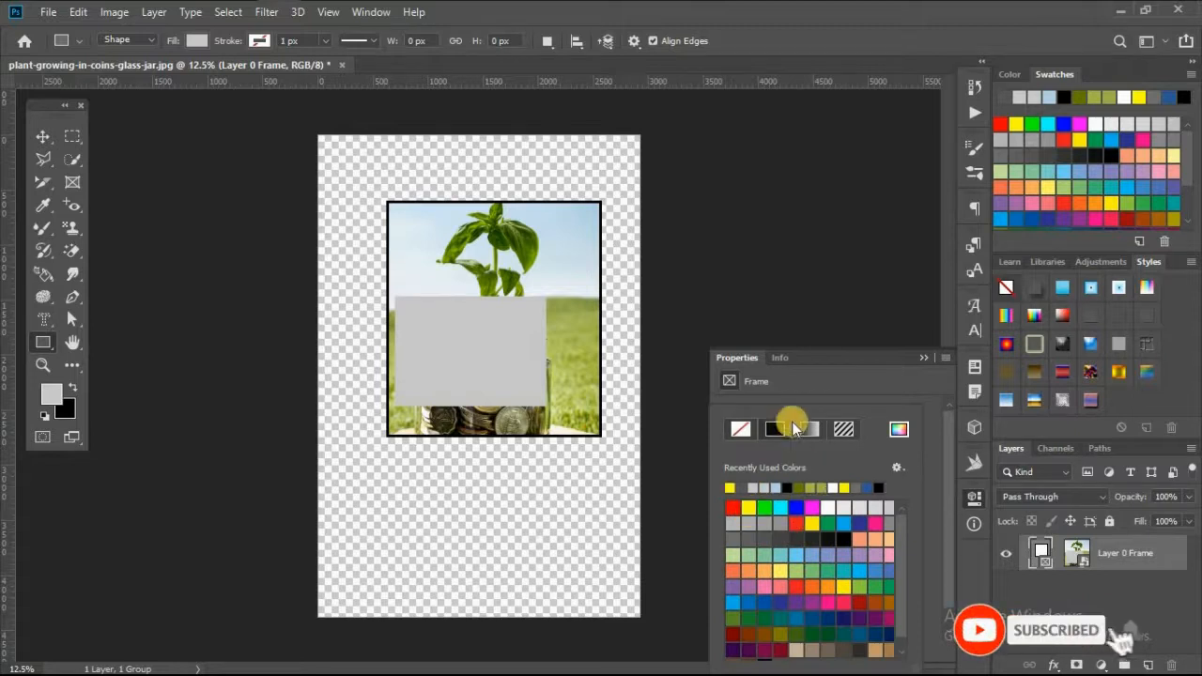
pyautogui.click(915, 395)
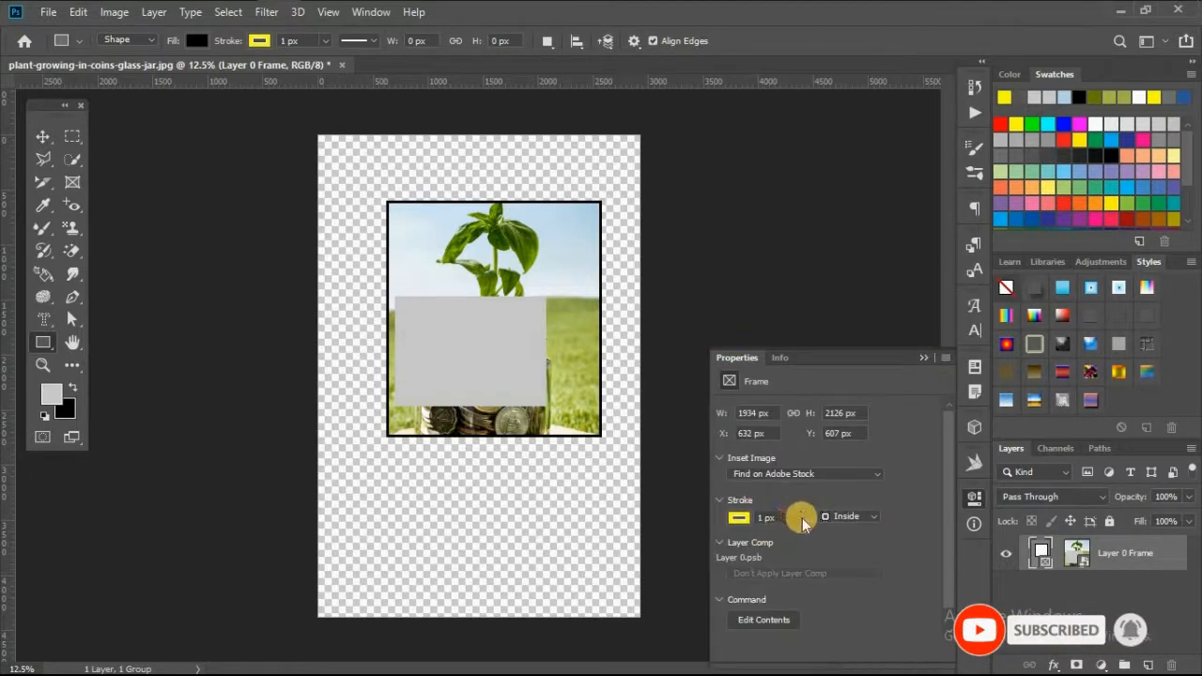
# Set the frame stroke width to 58.43 px and its position to Outside
pyautogui.moveTo(804, 542); pyautogui.dragTo(825, 542)
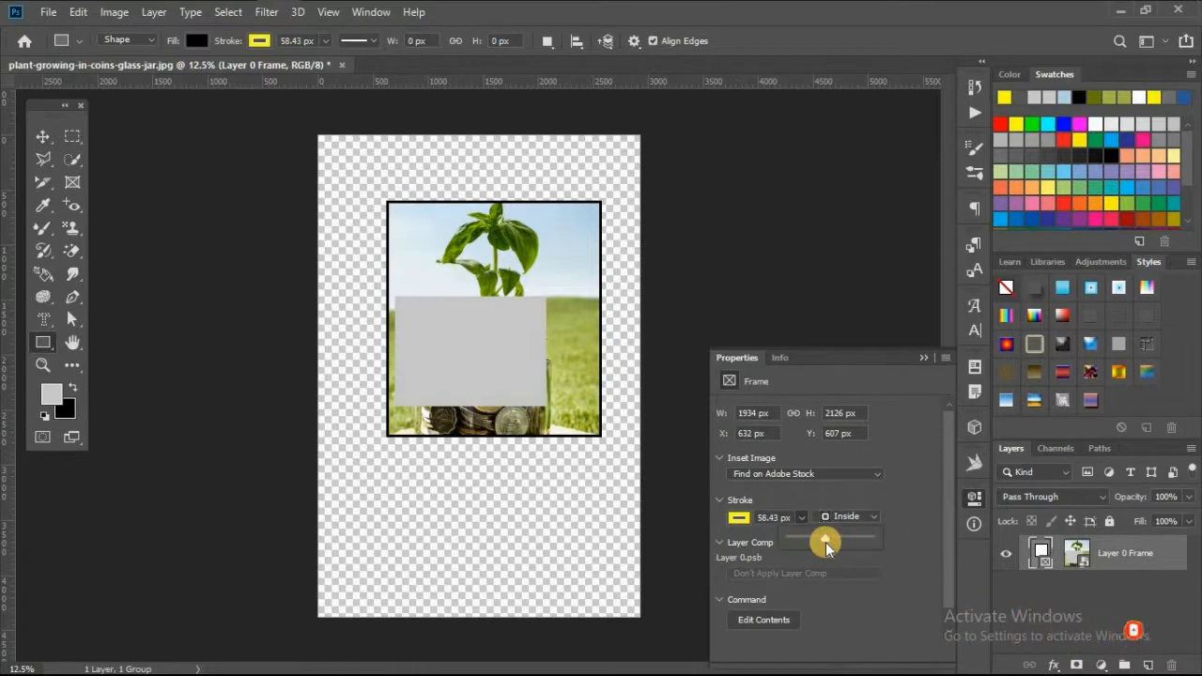
pyautogui.click(827, 489)
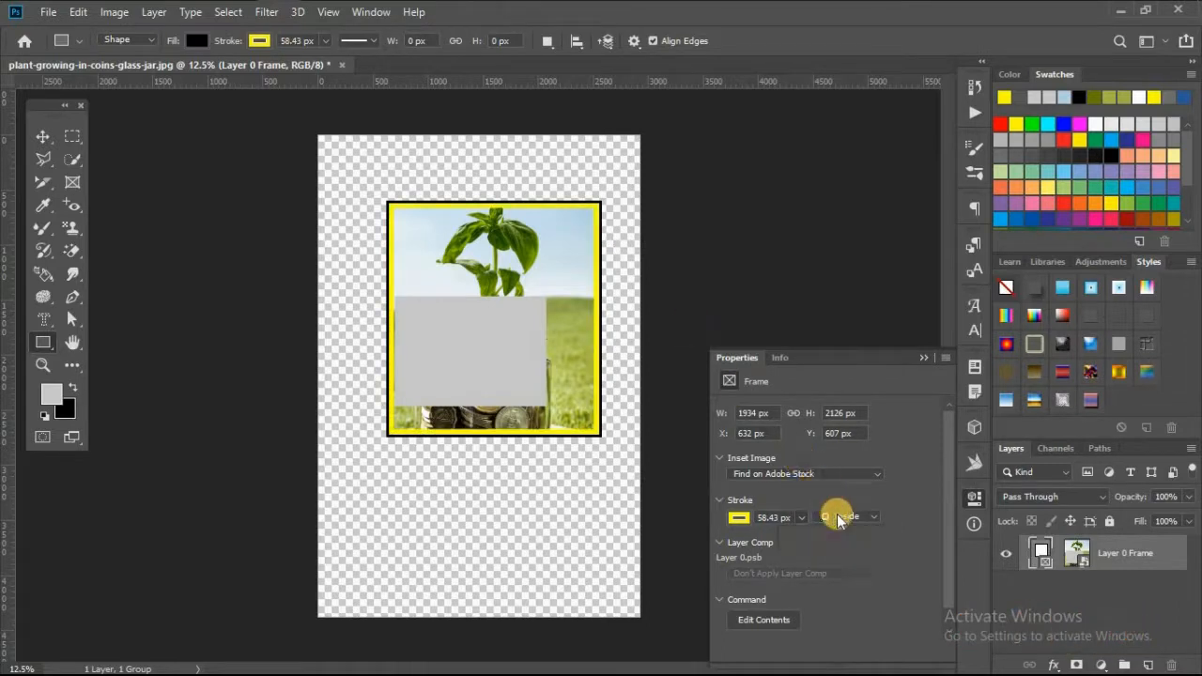
pyautogui.click(839, 520)
pyautogui.click(847, 556)
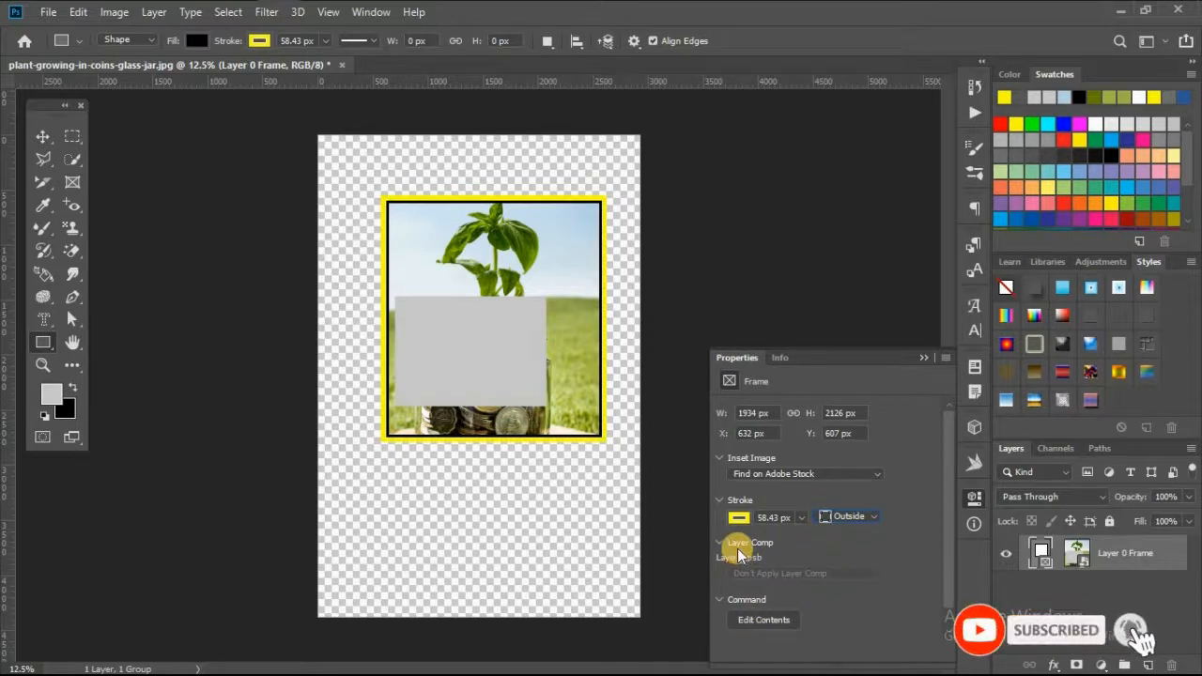
# Drag the plant-growing-in-coins-glass-jar image from the Downloads folder into the frame
pyautogui.click(786, 476)
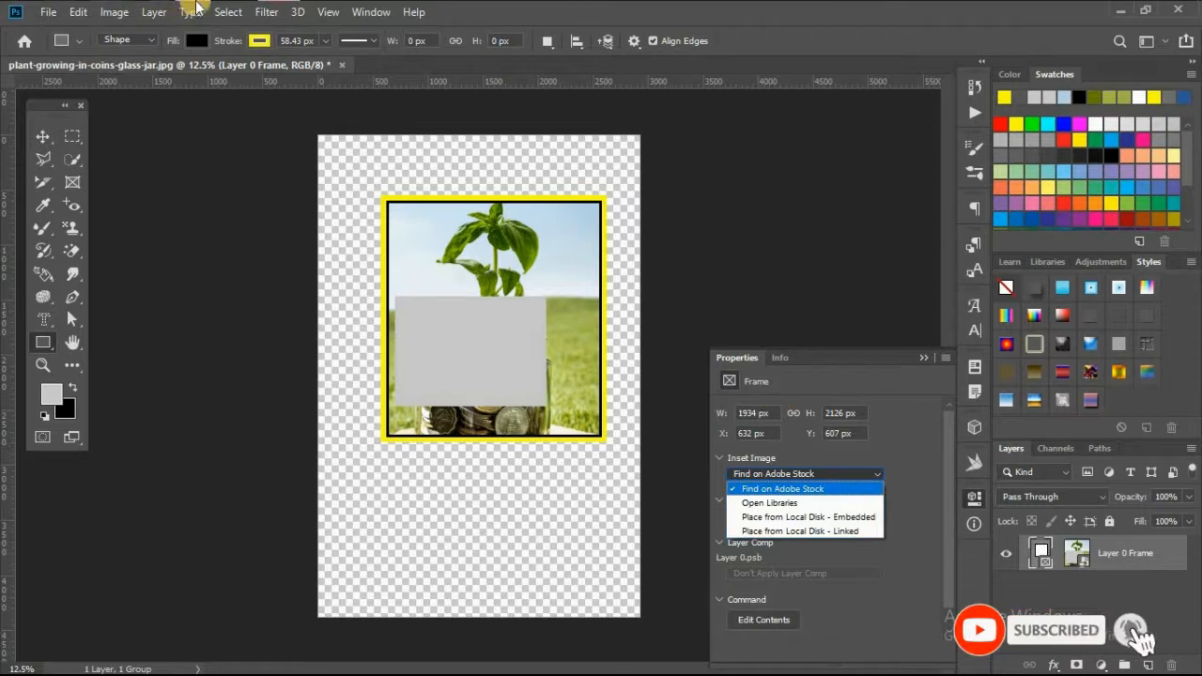
pyautogui.press('Escape')
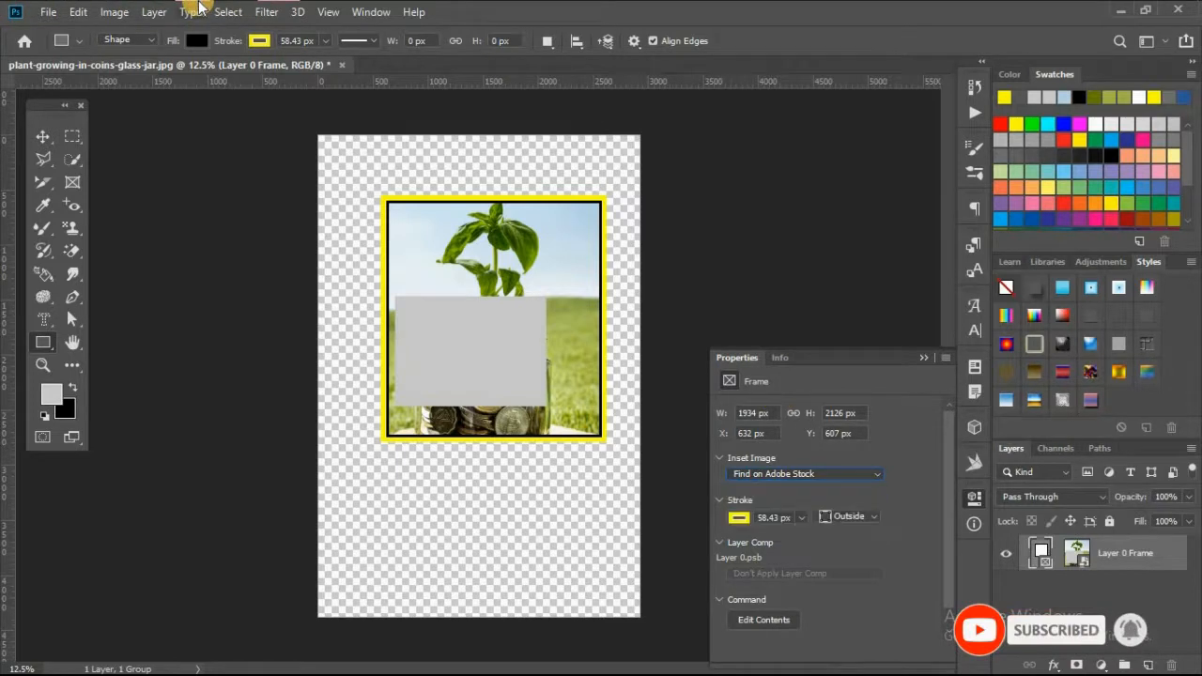
pyautogui.click(198, 9)
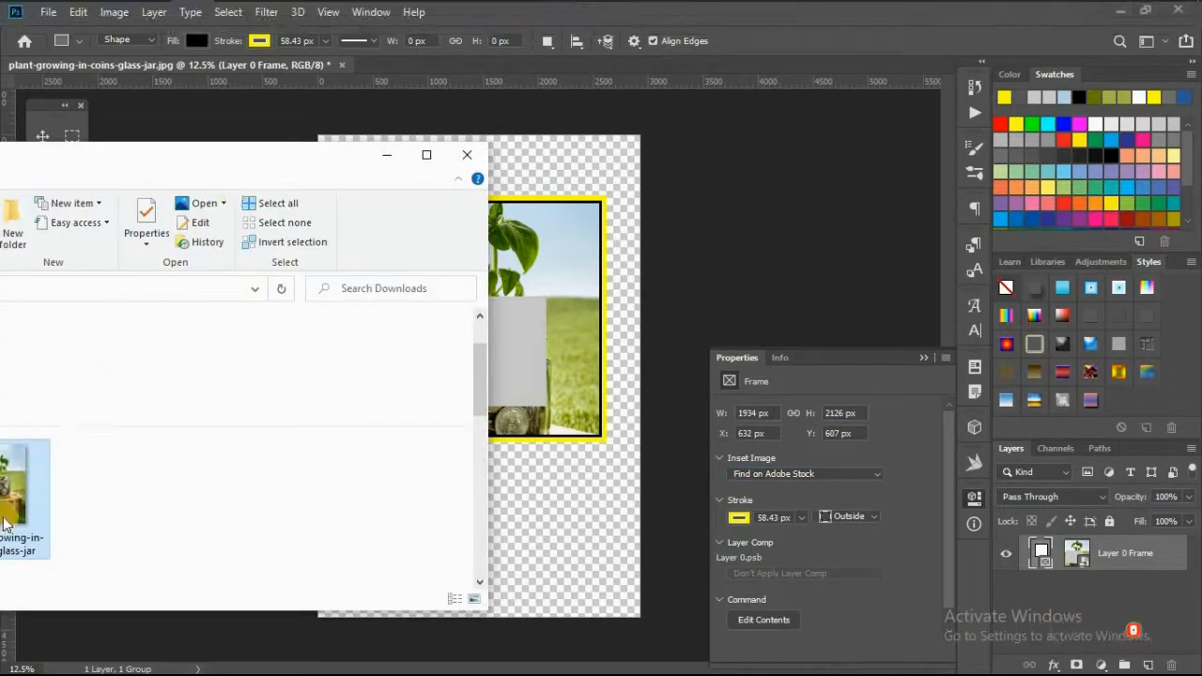
pyautogui.moveTo(413, 366); pyautogui.dragTo(529, 345)
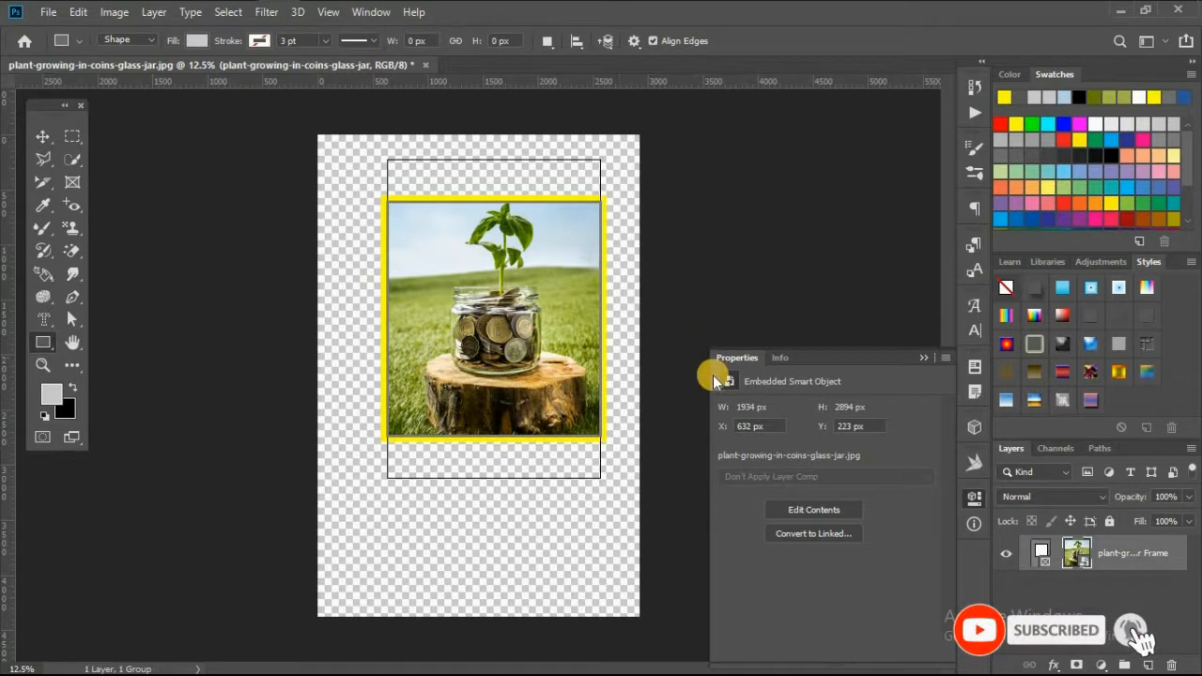
pyautogui.click(891, 387)
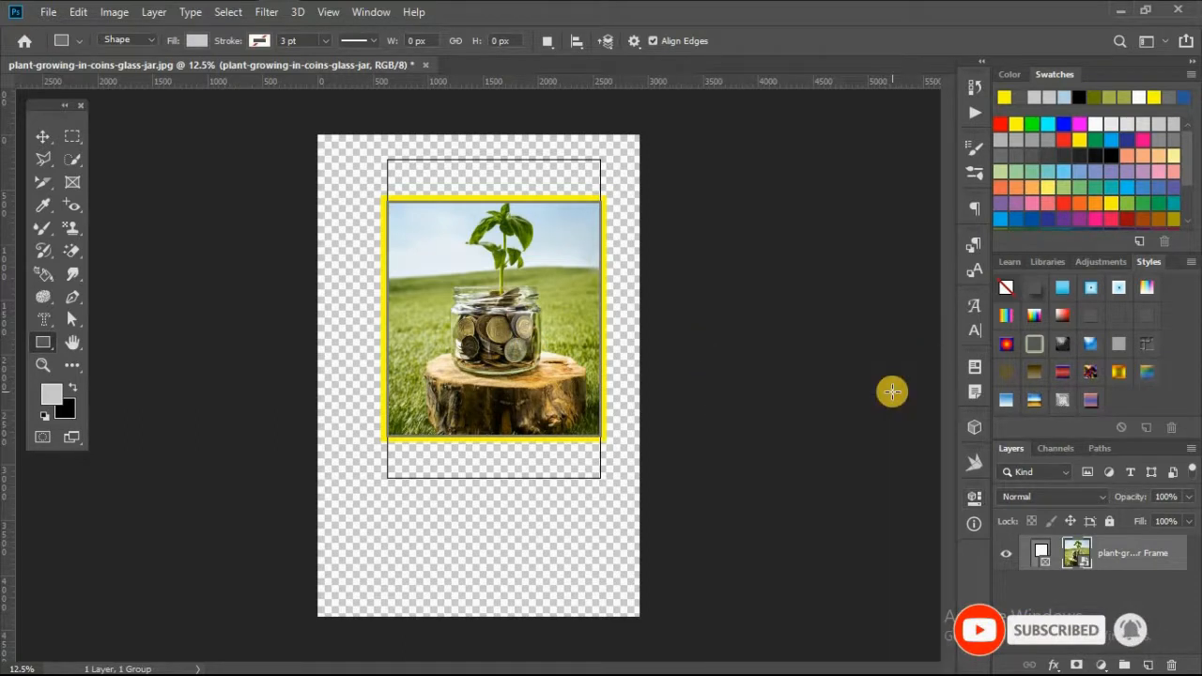
# Undo the image placement, stroke settings and frame edits back to the plain photo
pyautogui.hotkey('ctrl', 'z')
pyautogui.hotkey('ctrl', 'z')
pyautogui.hotkey('ctrl', 'z')
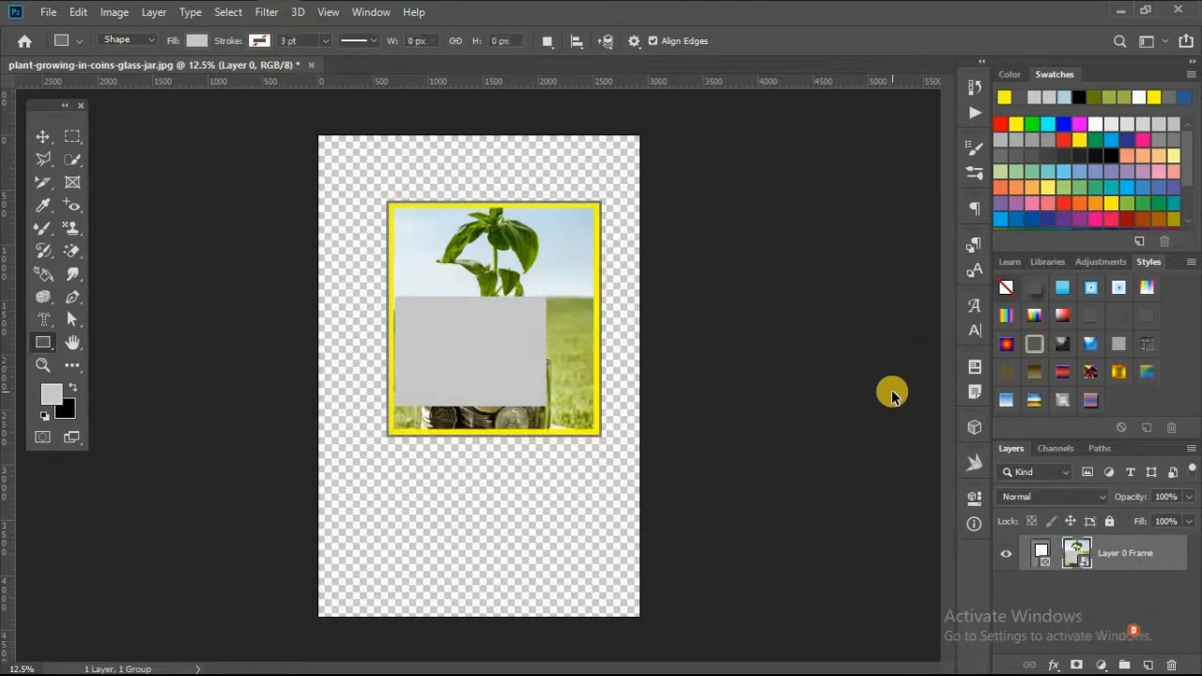
pyautogui.hotkey('ctrl', 'z')
pyautogui.hotkey('ctrl', 'z')
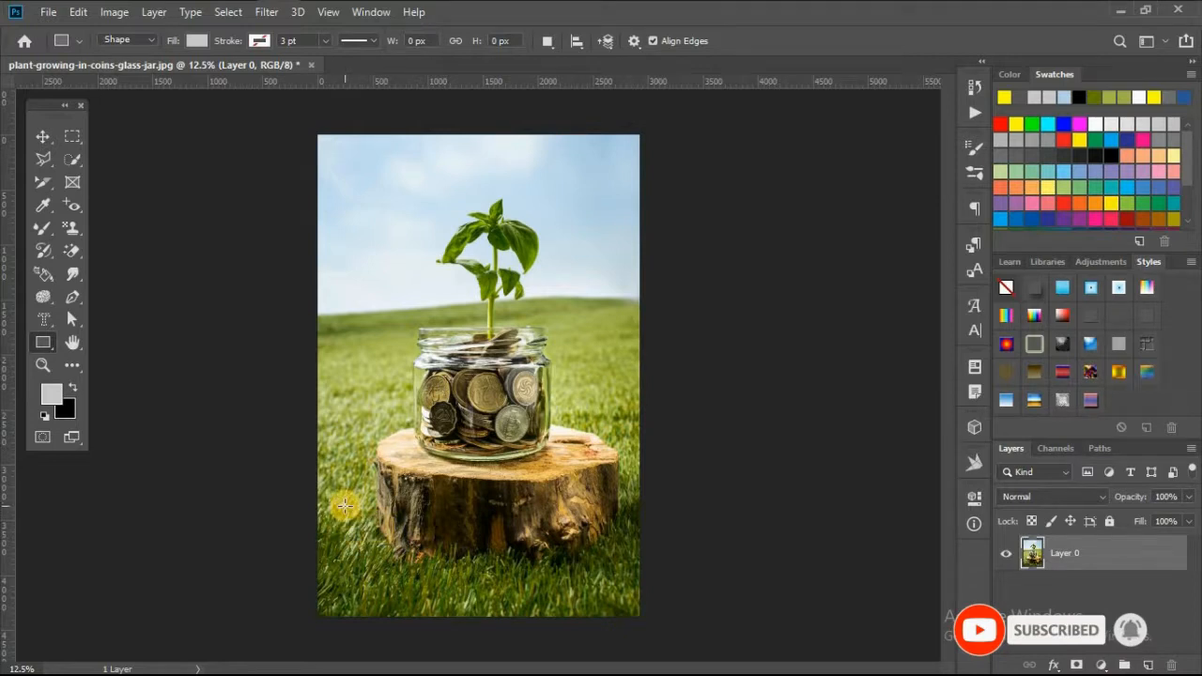
# With the Frame tool, draw a small frame over the grass at the lower left of the stump
pyautogui.click(75, 183)
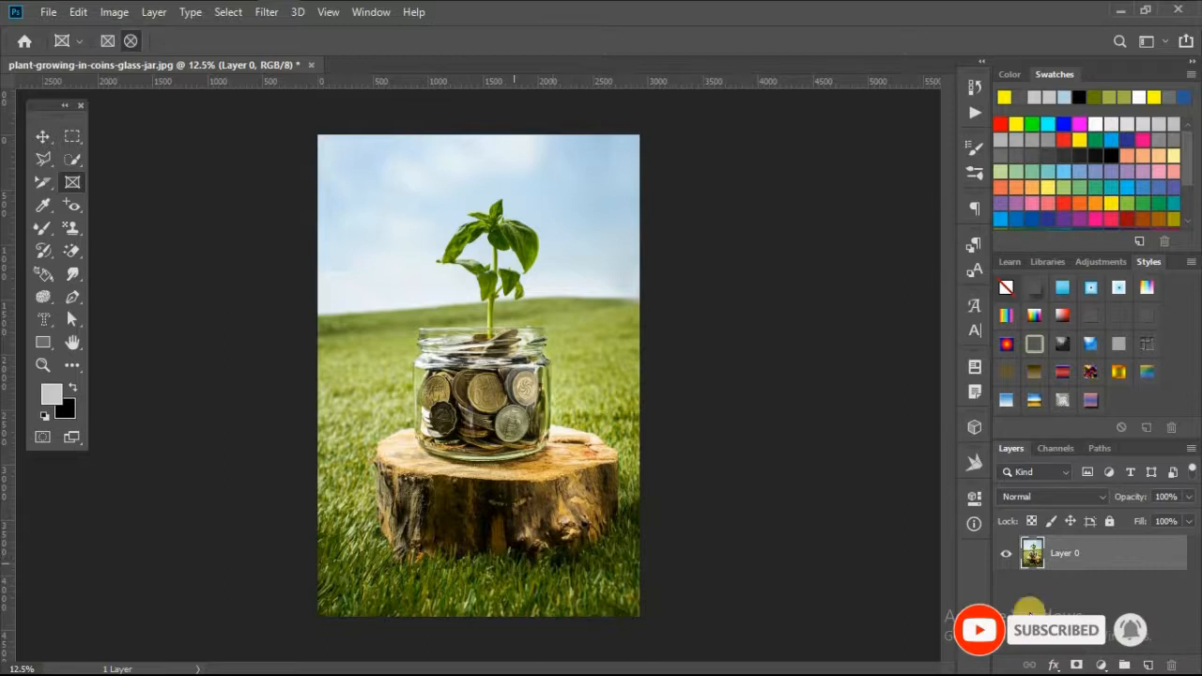
pyautogui.click(1109, 604)
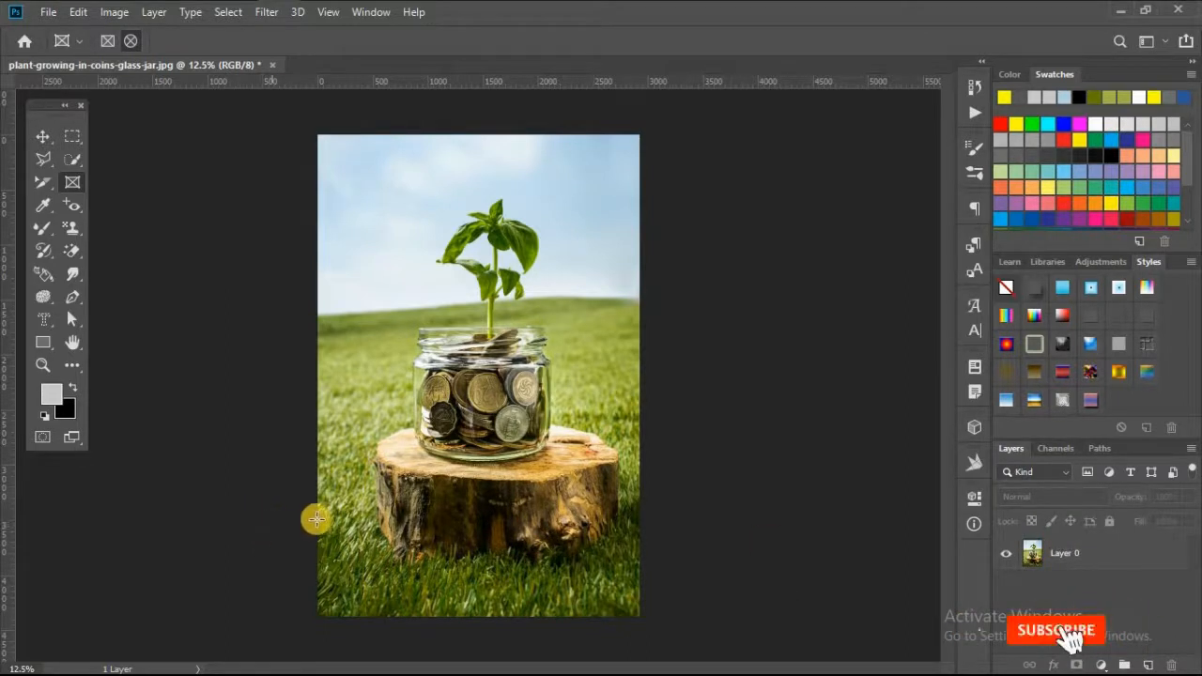
pyautogui.moveTo(338, 500); pyautogui.dragTo(464, 604)
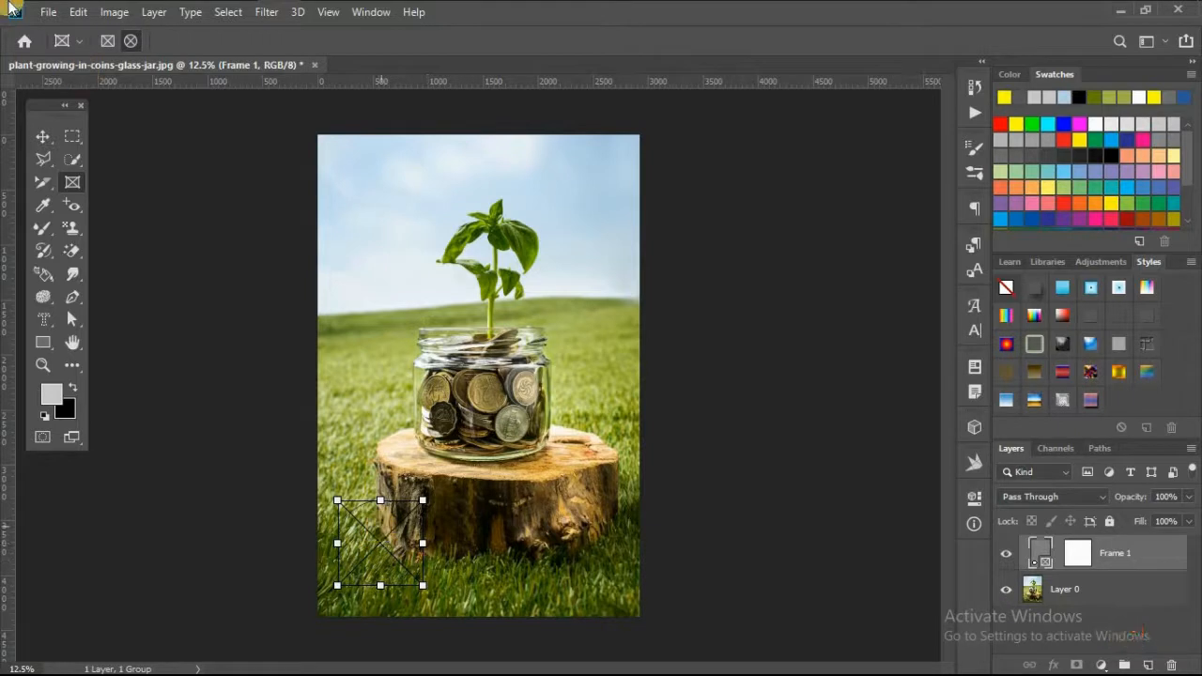
# Place the plant-growing-in-coins-glass-jar image from the Downloads folder into the small frame at the lower left
pyautogui.hotkey('alt', 'Tab')
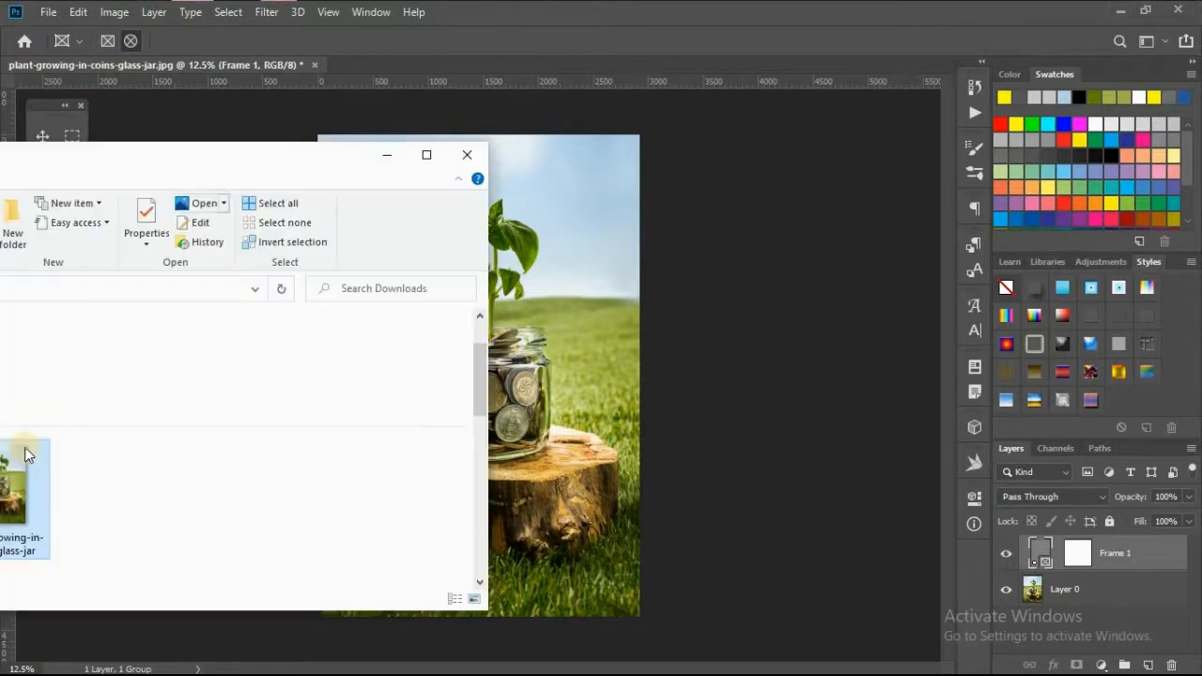
pyautogui.moveTo(46, 492); pyautogui.dragTo(69, 490)
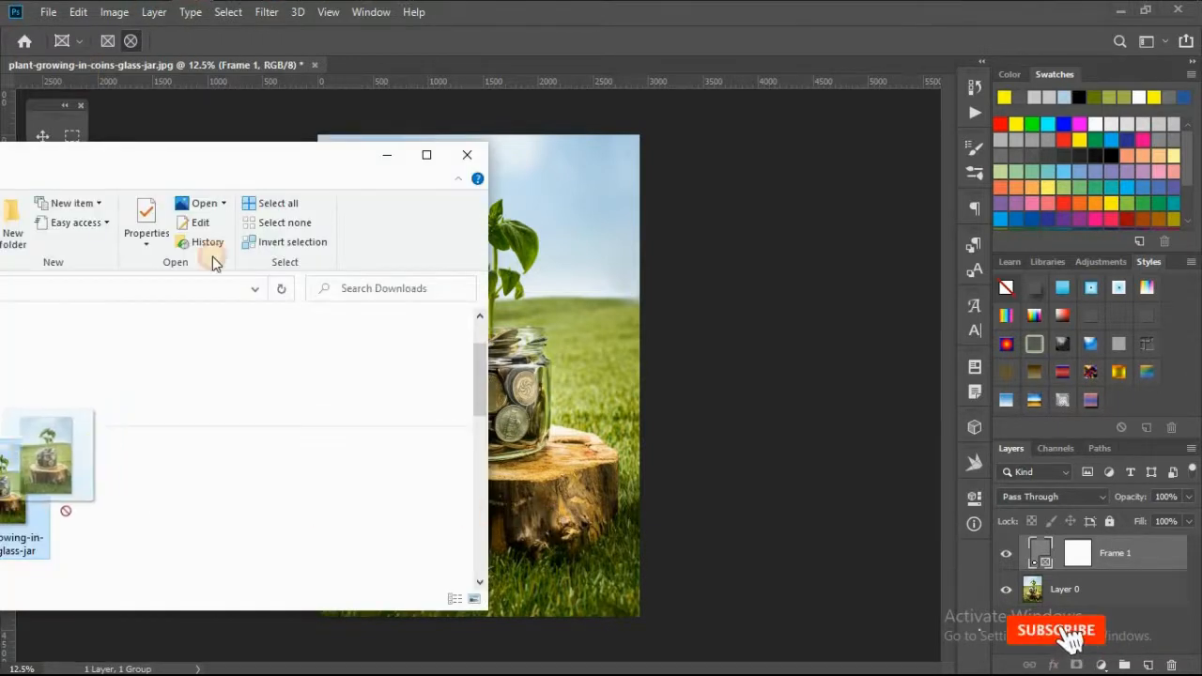
pyautogui.moveTo(268, 152); pyautogui.dragTo(265, 44)
pyautogui.moveTo(9, 396); pyautogui.dragTo(385, 549)
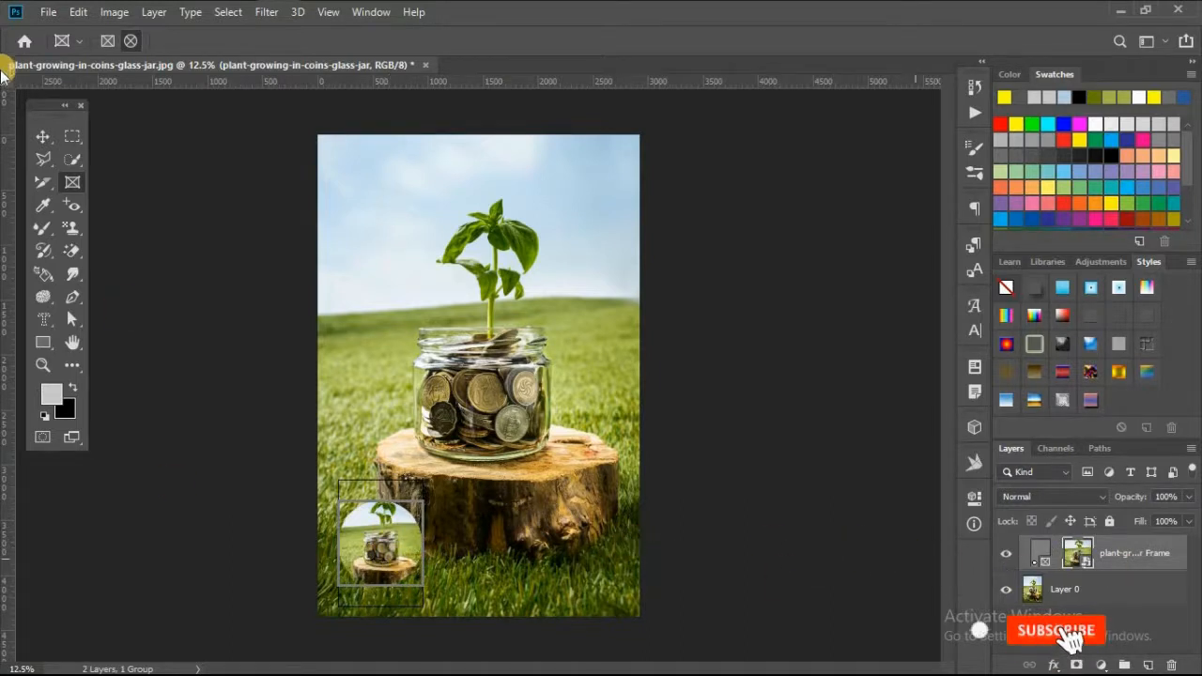
# Draw a rectangular frame over the stump's lower middle and place the same jar image from Downloads into it
pyautogui.click(114, 45)
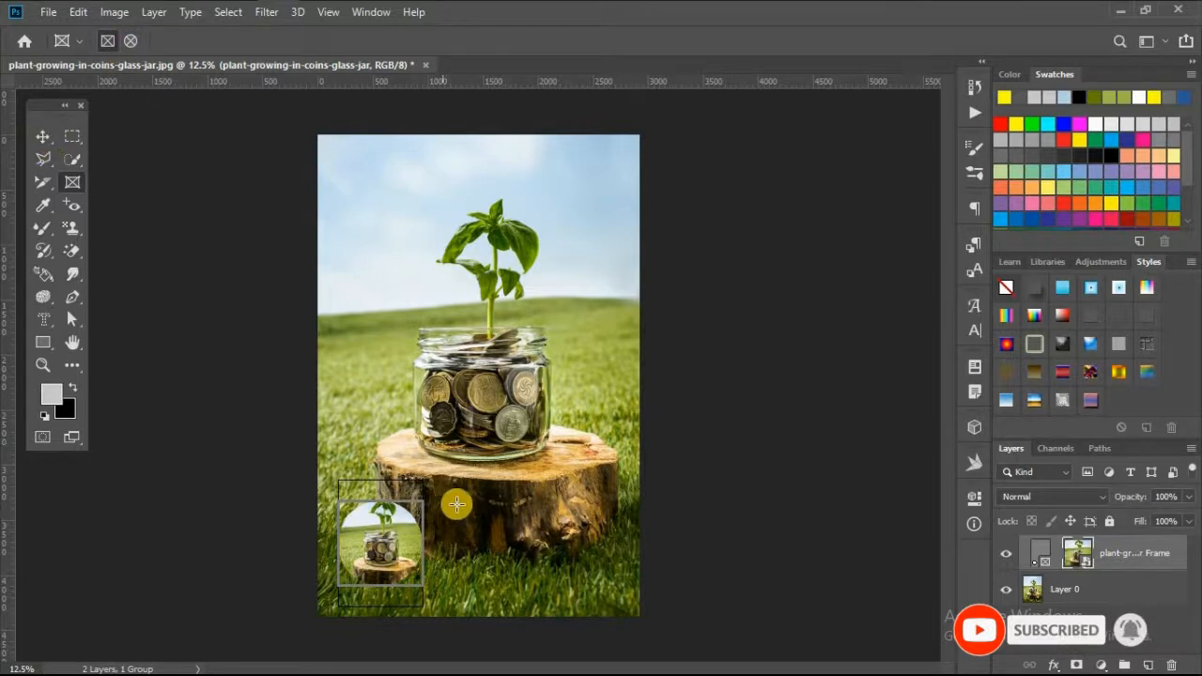
pyautogui.moveTo(447, 500); pyautogui.dragTo(532, 585)
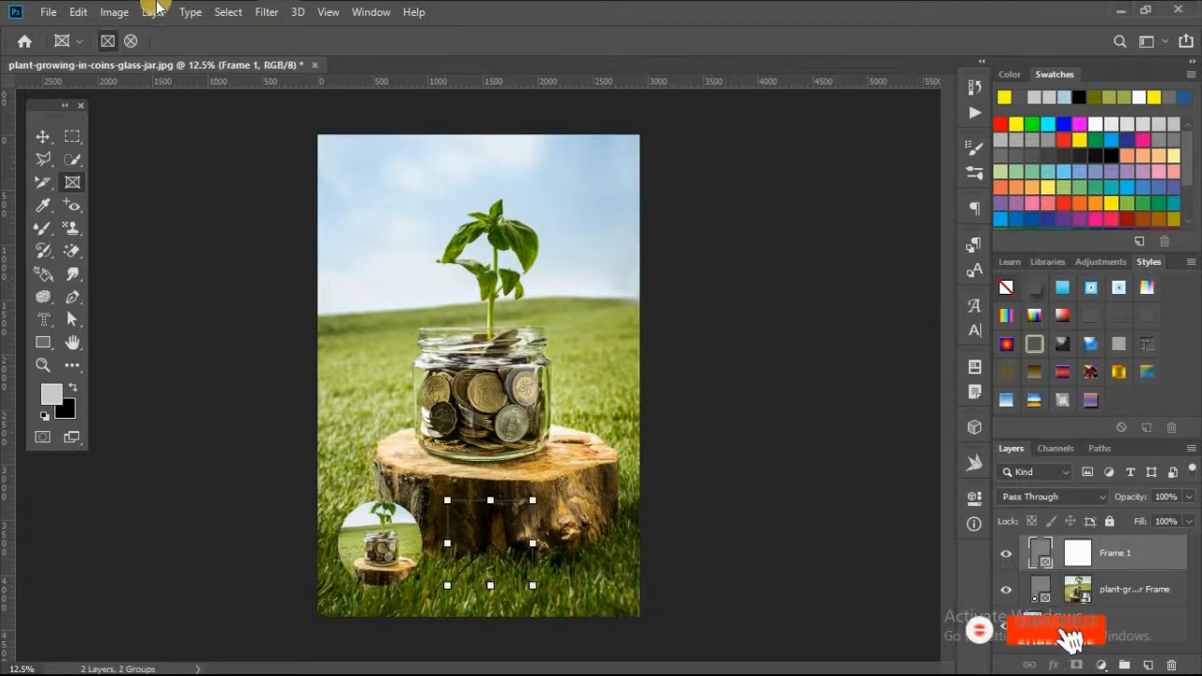
pyautogui.hotkey('alt', 'Tab')
pyautogui.moveTo(12, 378); pyautogui.dragTo(507, 561)
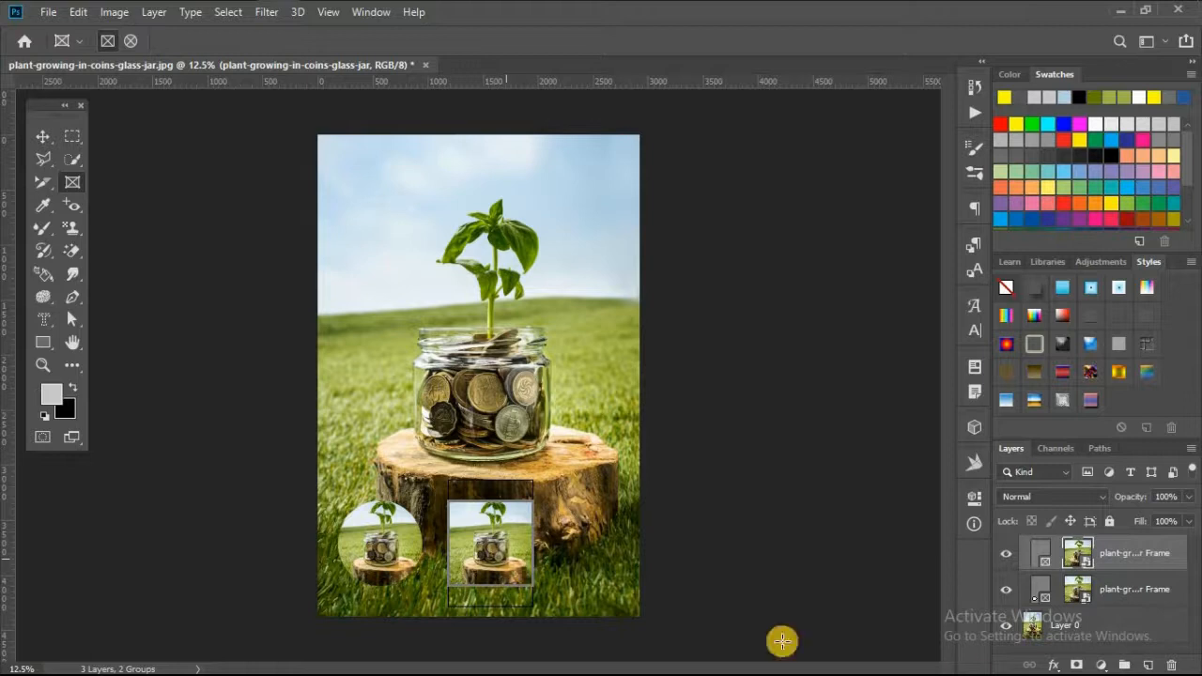
pyautogui.click(1053, 665)
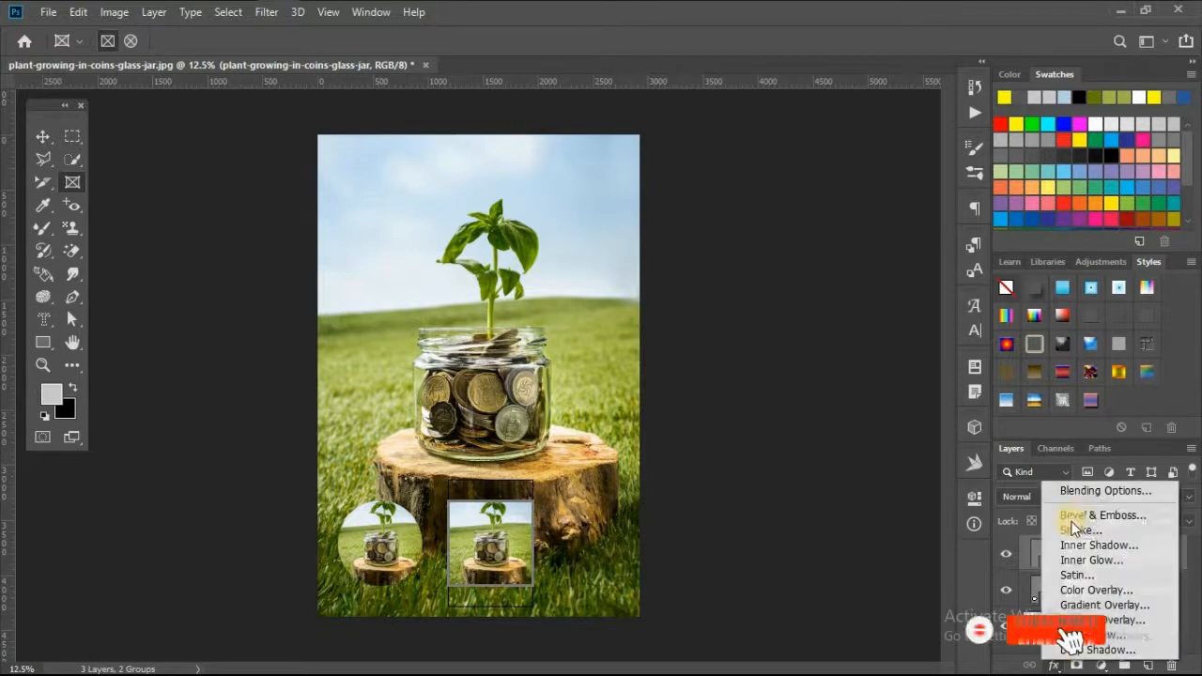
pyautogui.click(765, 593)
pyautogui.click(38, 137)
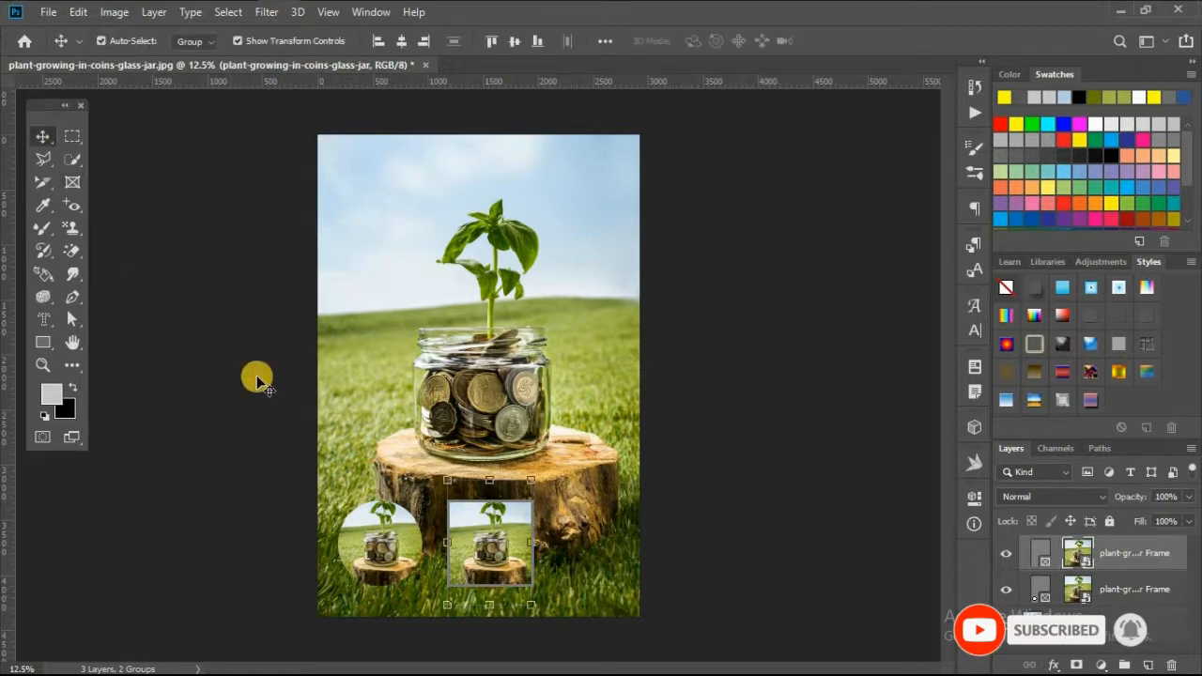
pyautogui.click(443, 555)
pyautogui.click(489, 554)
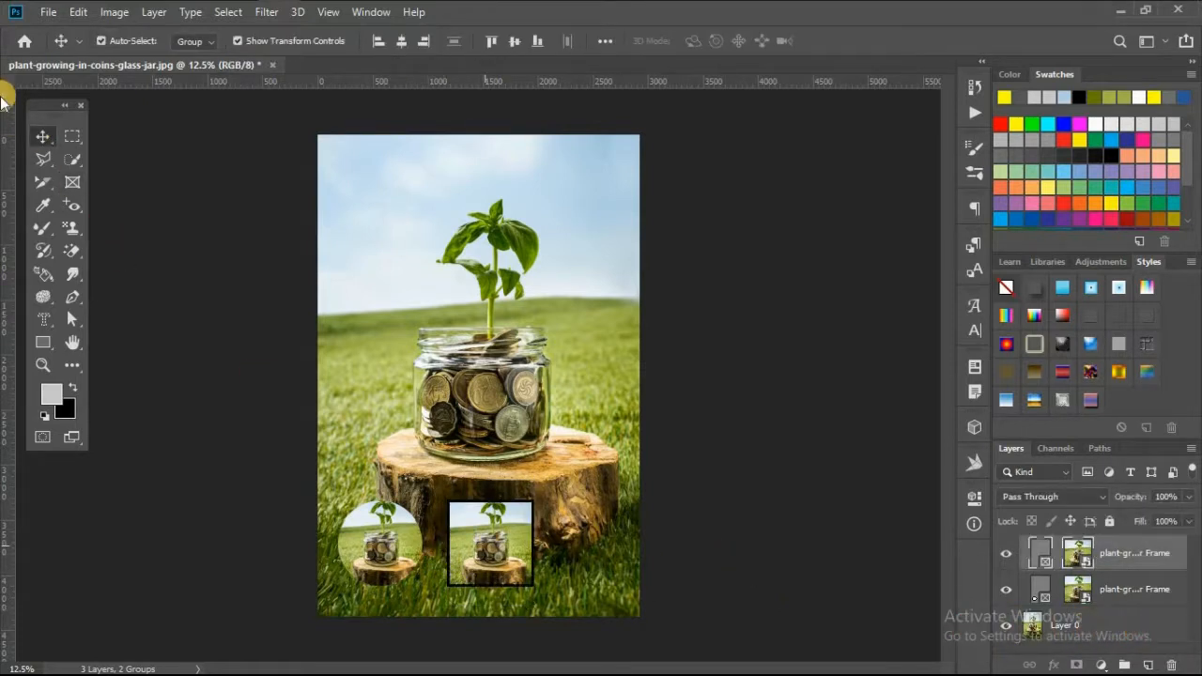
pyautogui.click(72, 182)
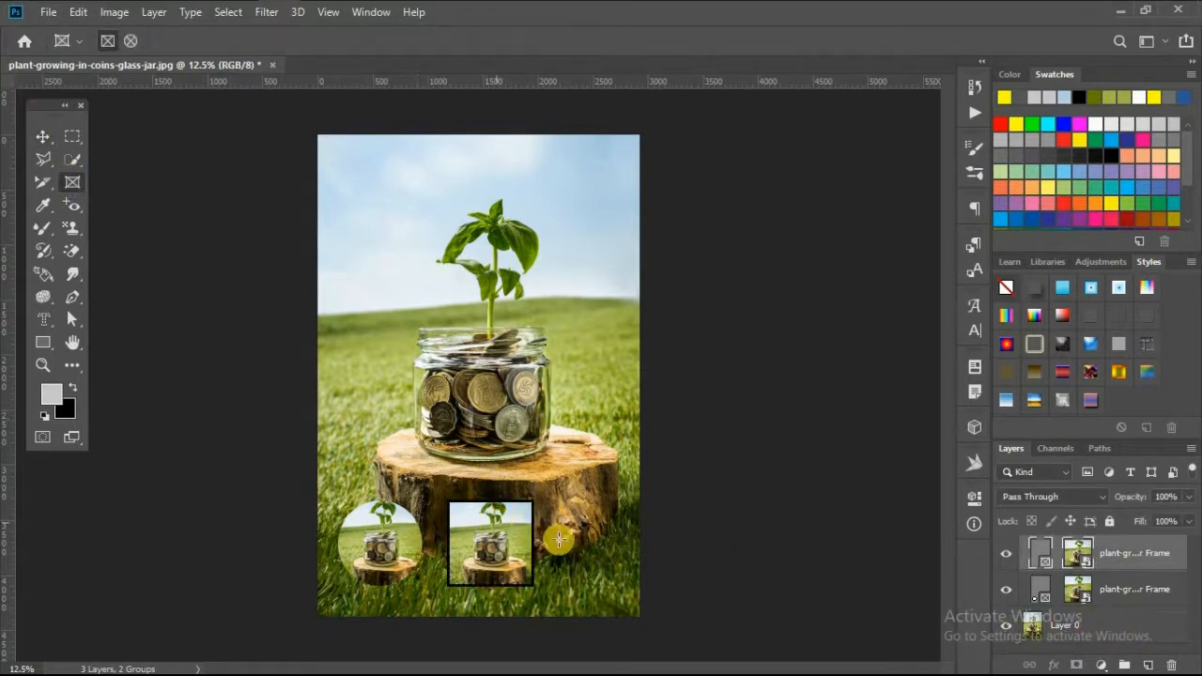
# Enlarge the image inside the rectangular frame and shift it slightly to the left
pyautogui.click(1077, 556)
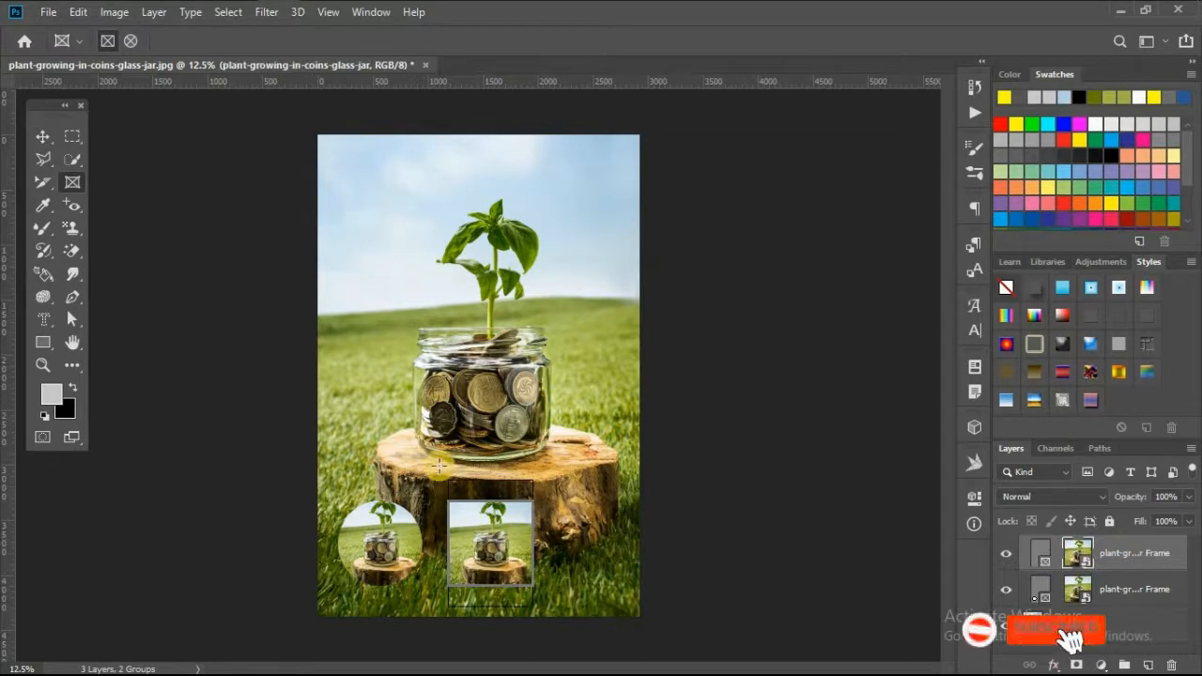
pyautogui.click(43, 139)
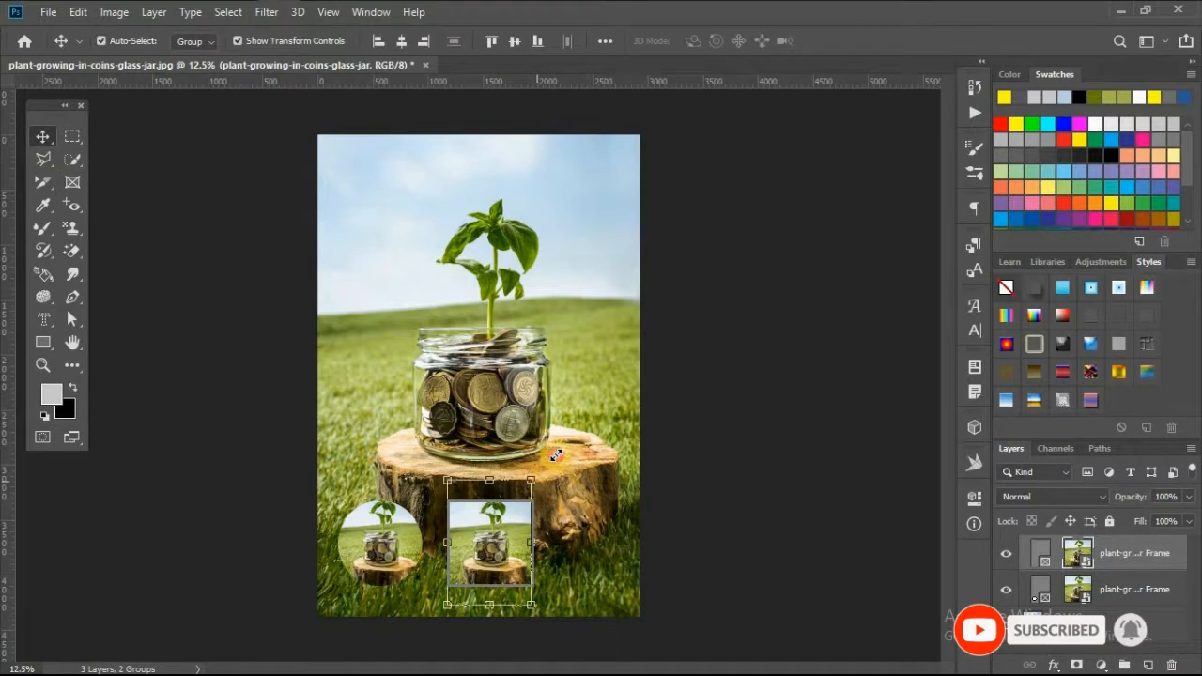
pyautogui.moveTo(531, 480); pyautogui.dragTo(553, 448)
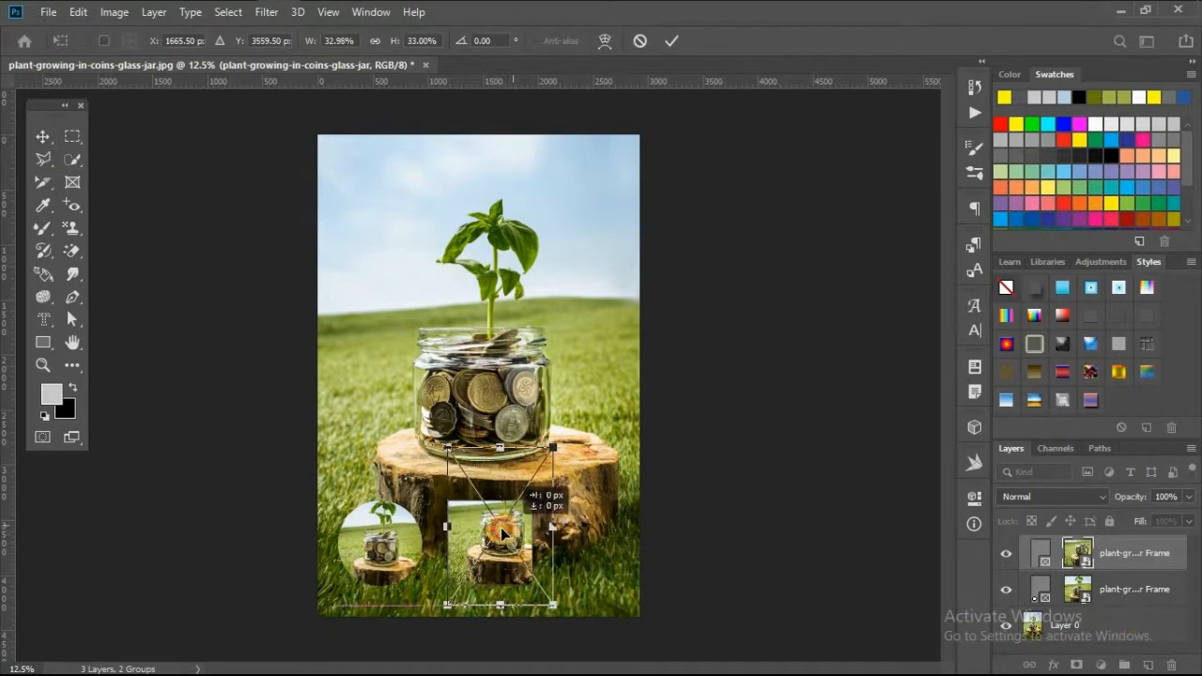
pyautogui.moveTo(503, 533); pyautogui.dragTo(499, 536)
pyautogui.press('Left')
pyautogui.press('Left')
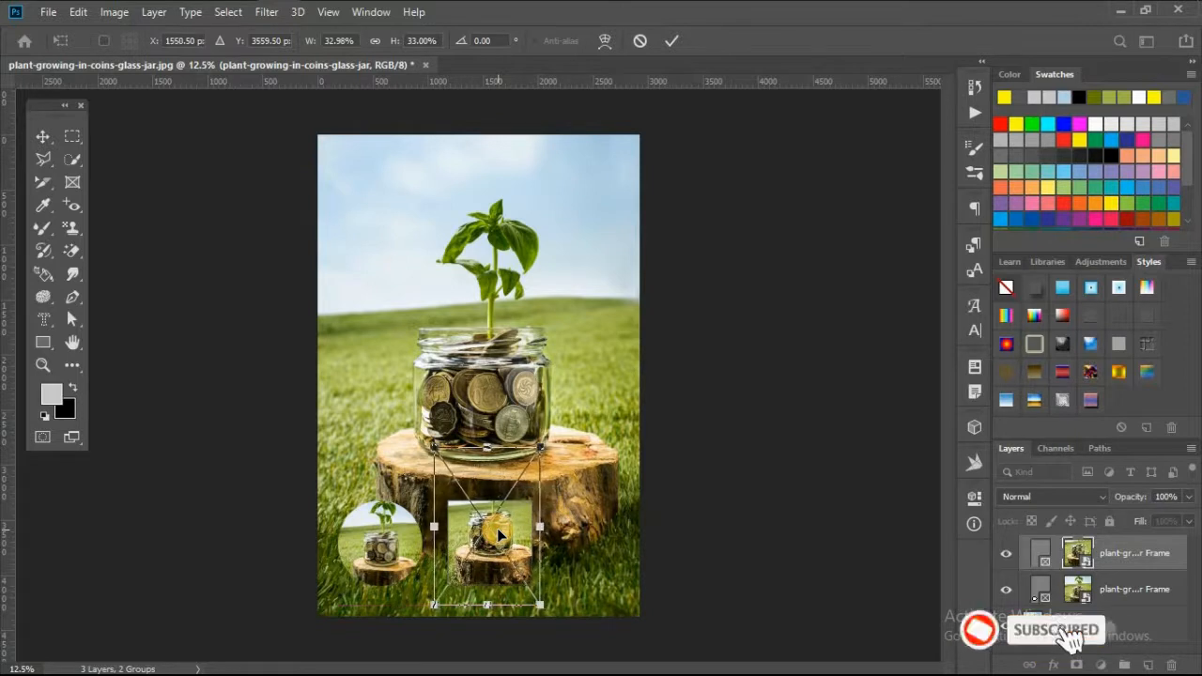
pyautogui.press('Left')
pyautogui.press('Left')
pyautogui.press('Left')
pyautogui.press('Left')
pyautogui.press('Left')
pyautogui.press('Return')
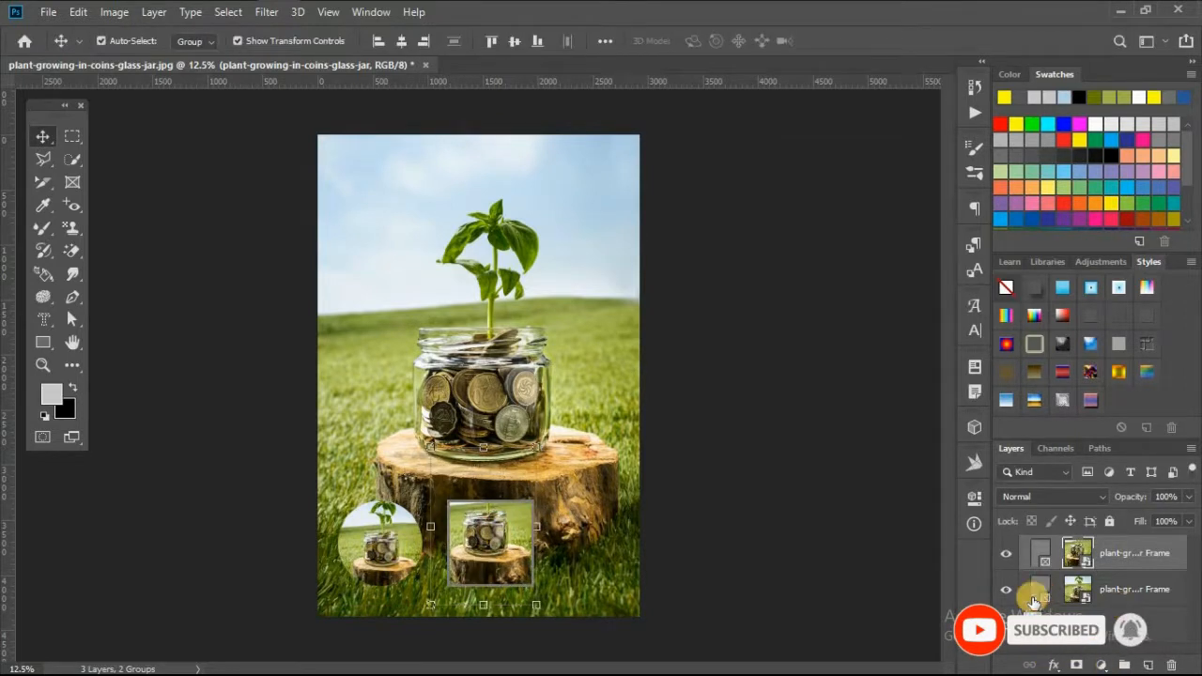
# Enlarge the left frame by pulling its upper-right corner up over the stump
pyautogui.click(1035, 598)
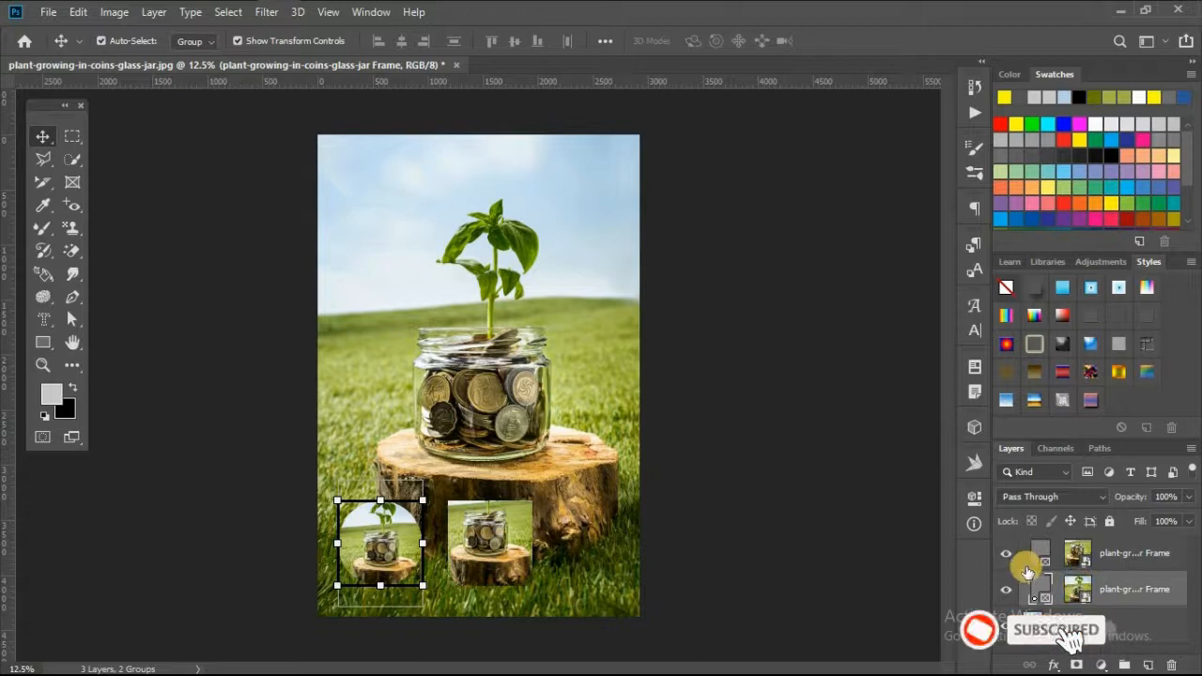
pyautogui.moveTo(425, 505); pyautogui.dragTo(470, 461)
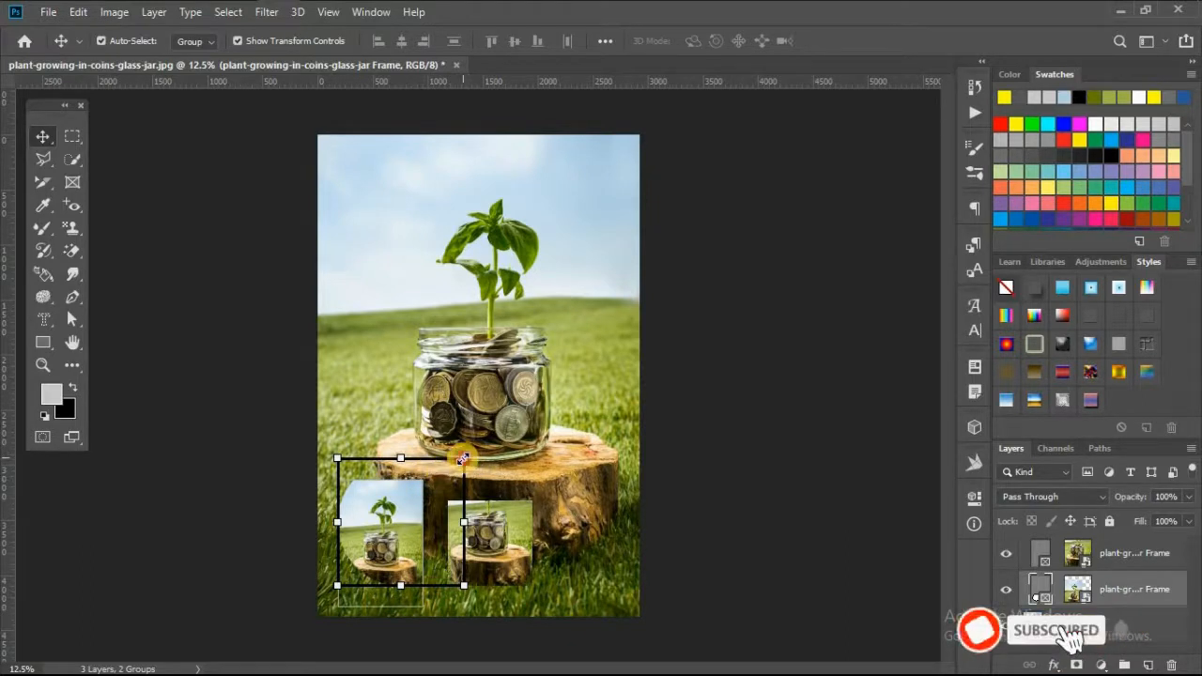
pyautogui.moveTo(460, 429); pyautogui.dragTo(464, 430)
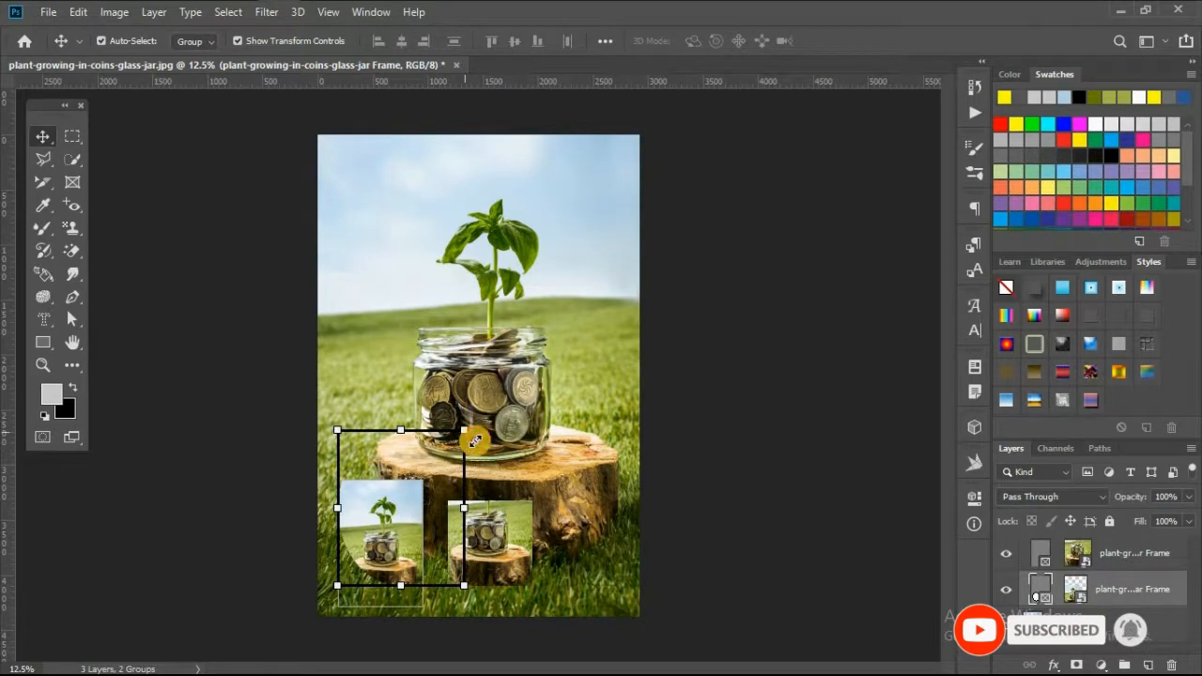
pyautogui.moveTo(475, 441)
pyautogui.mouseDown()
pyautogui.moveTo(473, 429)
pyautogui.moveTo(481, 449)
pyautogui.mouseUp()
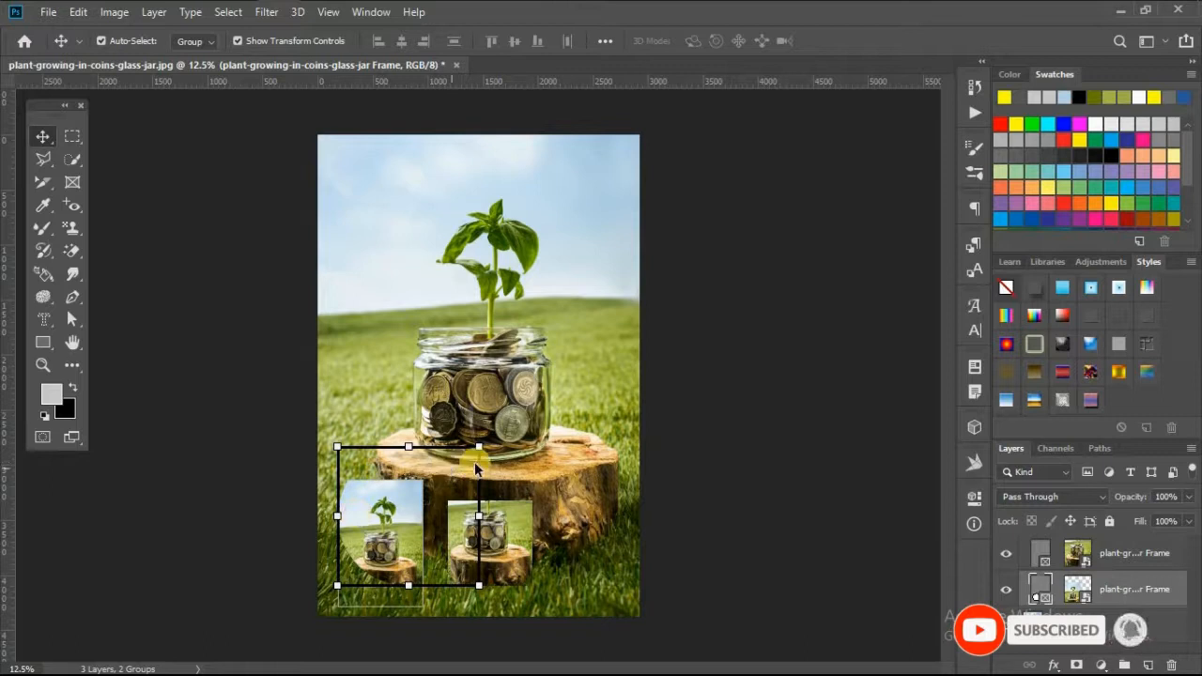
# Scale up the image inside the left frame to about 44%
pyautogui.click(1067, 586)
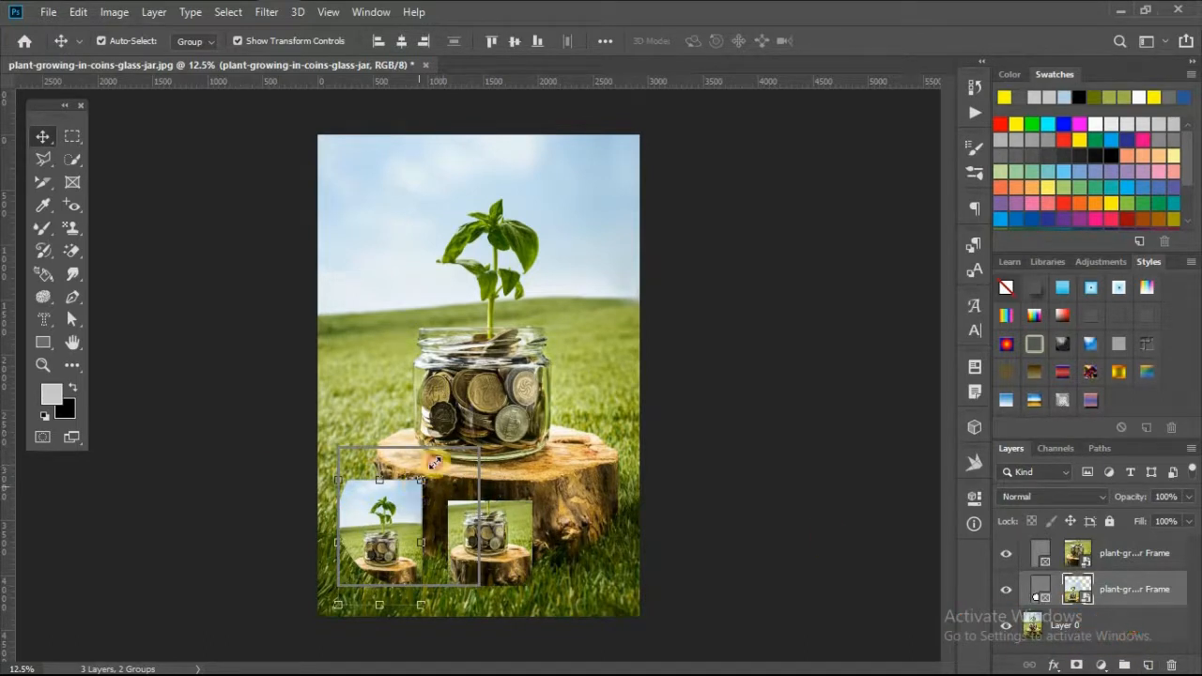
pyautogui.moveTo(486, 409); pyautogui.dragTo(476, 440)
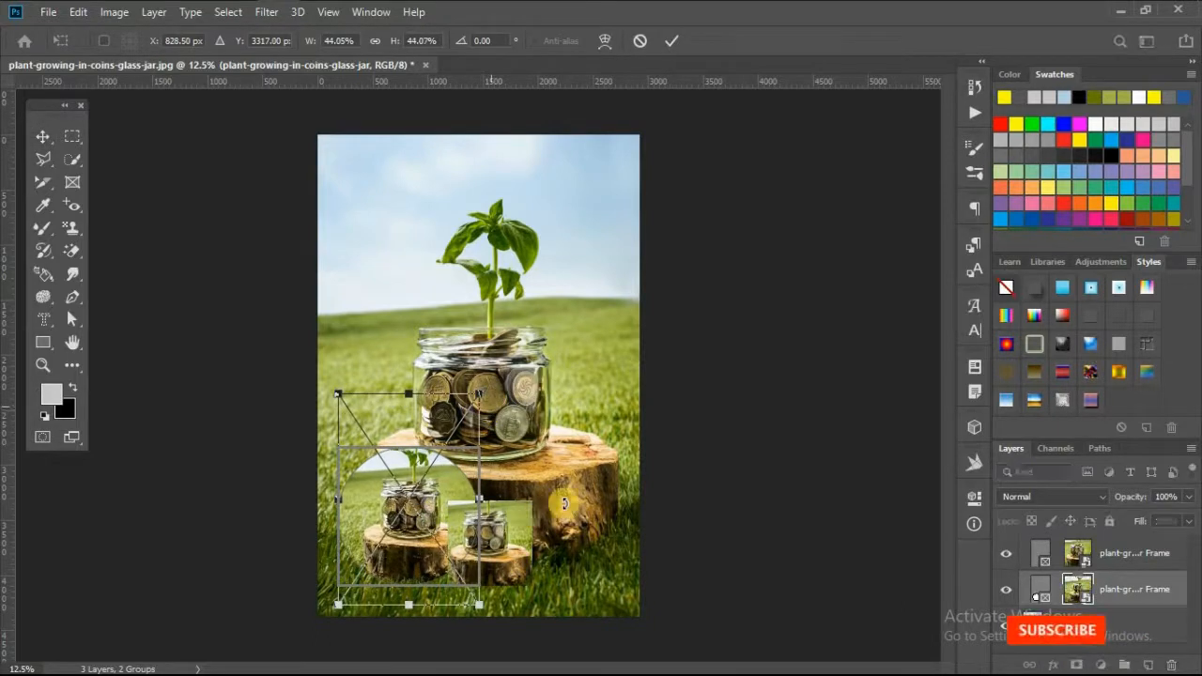
pyautogui.click(668, 43)
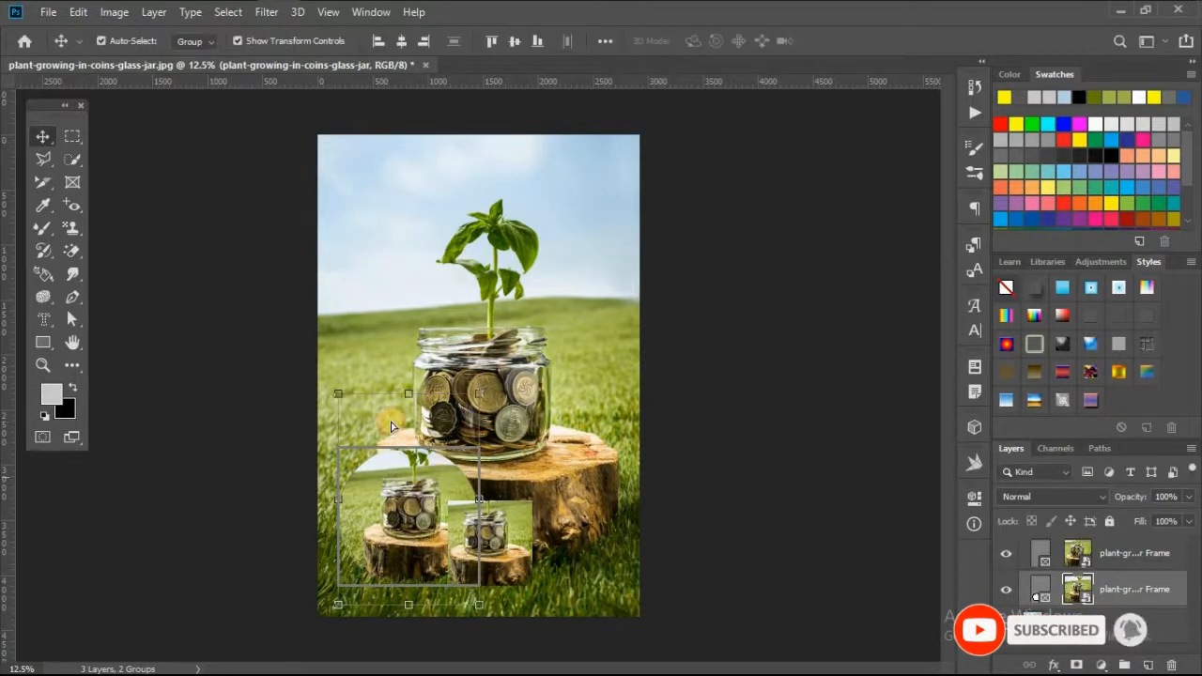
pyautogui.moveTo(427, 477)
pyautogui.mouseDown()
pyautogui.moveTo(395, 423)
pyautogui.moveTo(427, 479)
pyautogui.mouseUp()
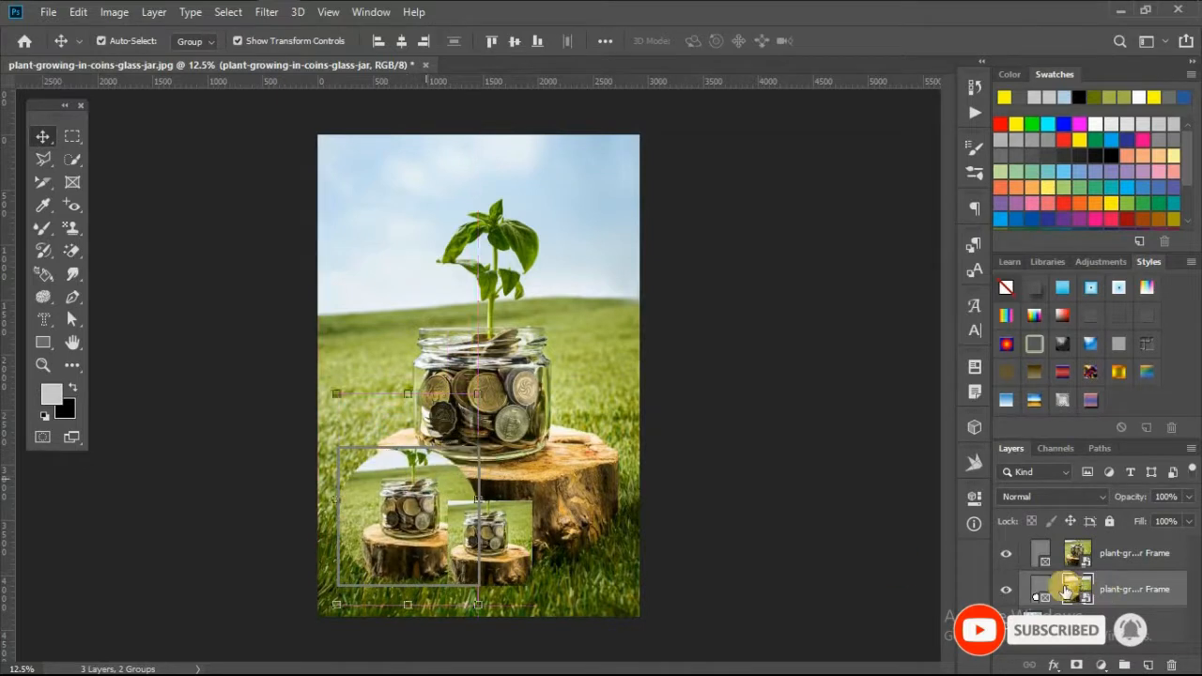
# Move the left frame to the photo's upper-left corner and the rectangular frame to the lower-right corner
pyautogui.click(1042, 577)
pyautogui.click(423, 469)
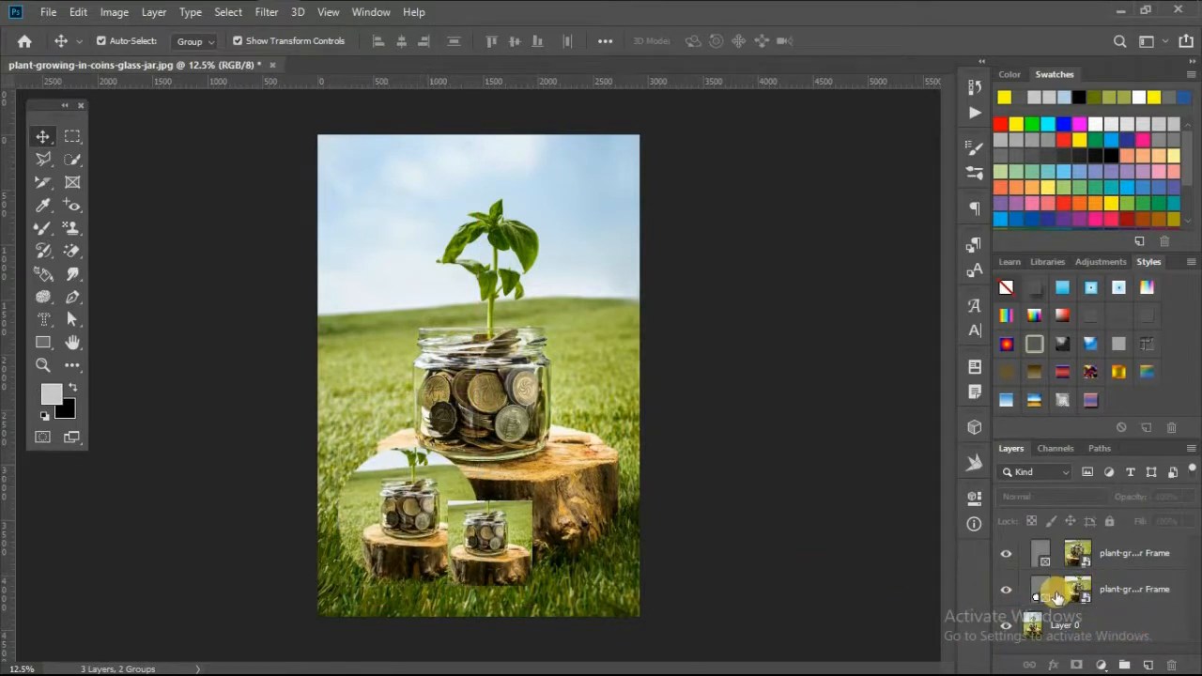
pyautogui.click(479, 487)
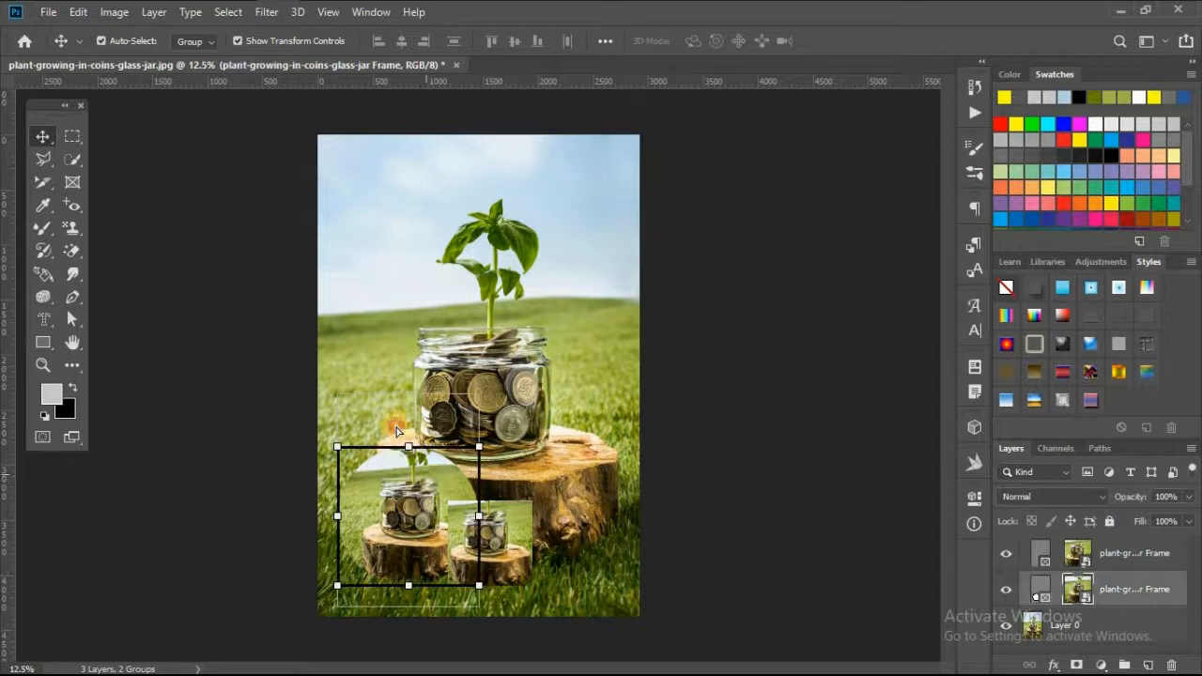
pyautogui.moveTo(396, 432); pyautogui.dragTo(414, 486)
pyautogui.click(1106, 598)
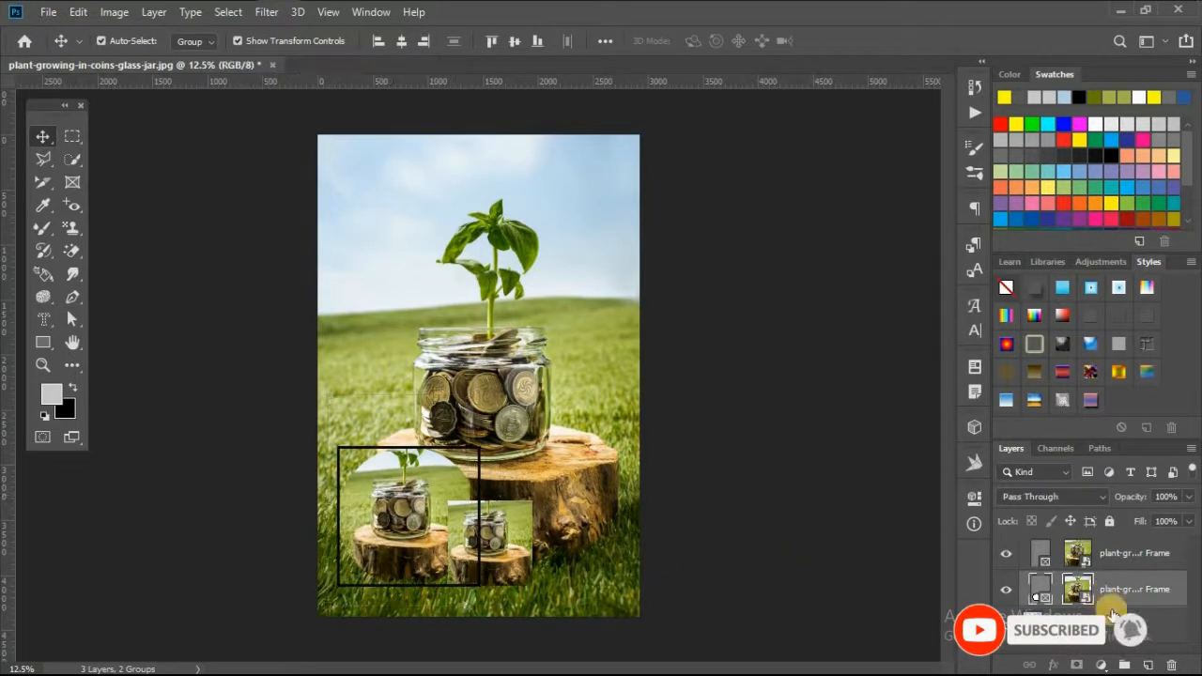
pyautogui.click(1136, 616)
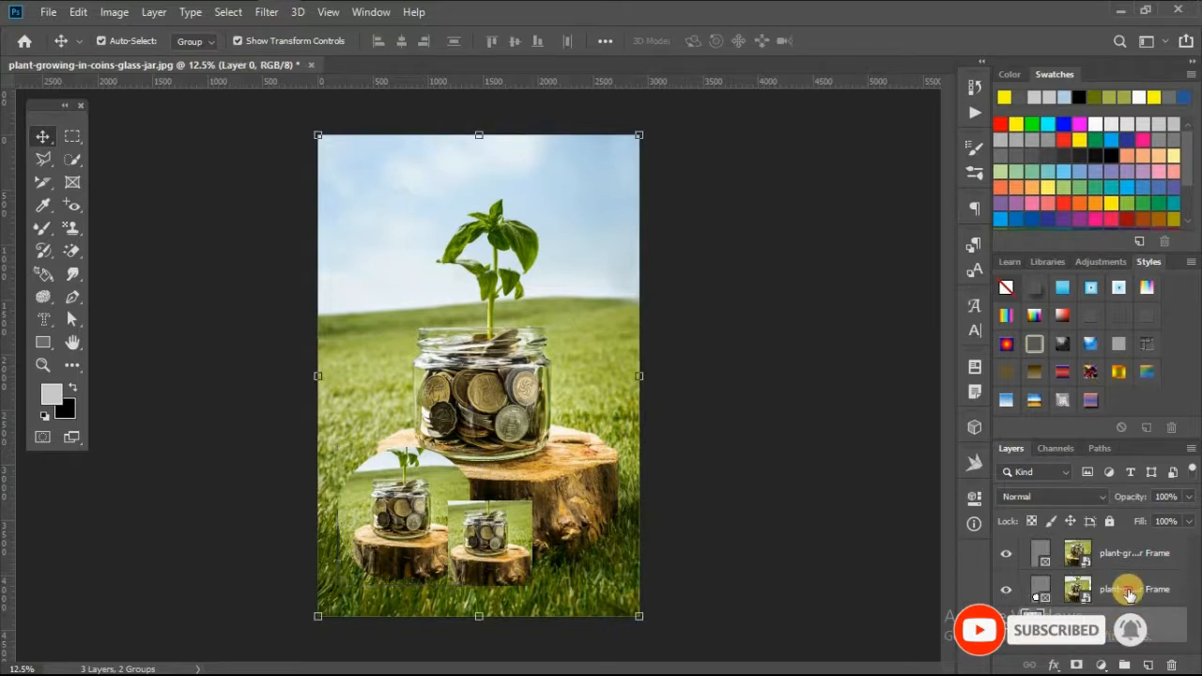
pyautogui.moveTo(435, 497); pyautogui.dragTo(398, 162)
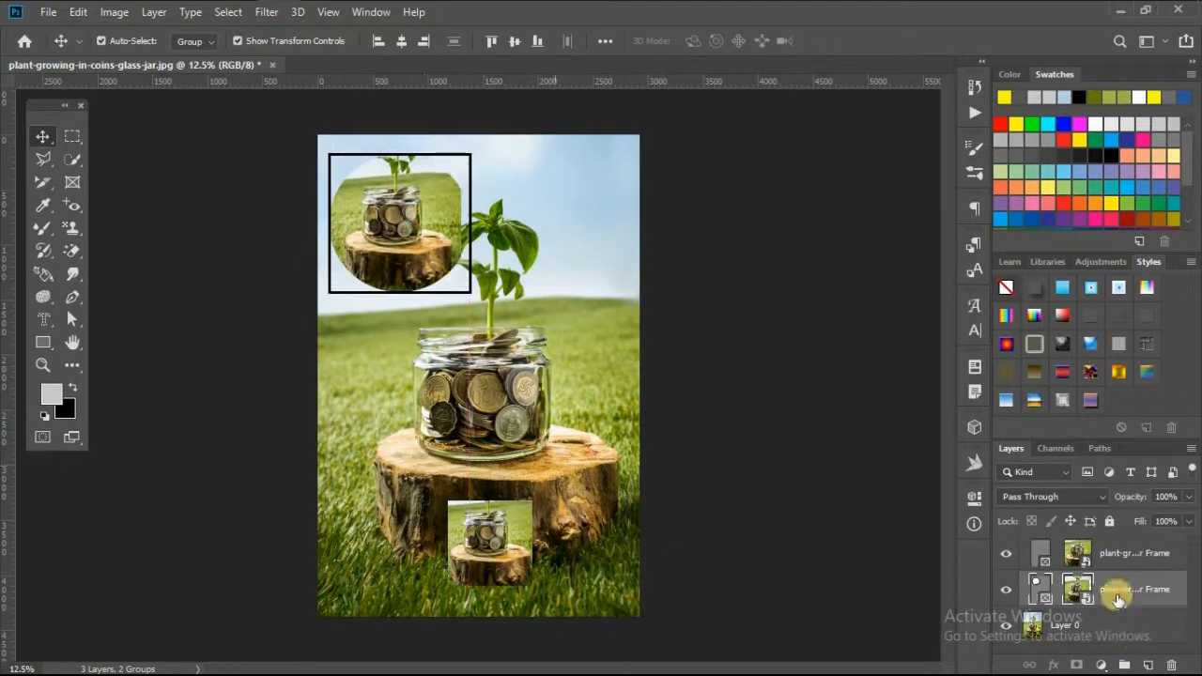
pyautogui.click(545, 539)
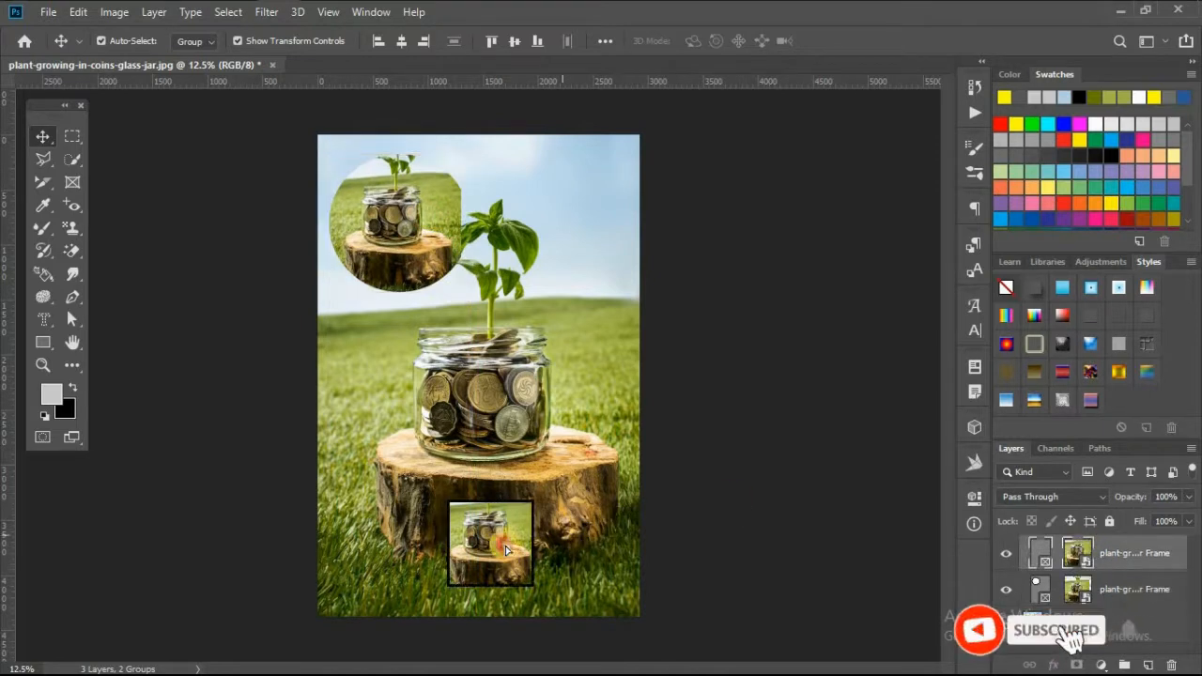
pyautogui.moveTo(551, 539); pyautogui.dragTo(596, 584)
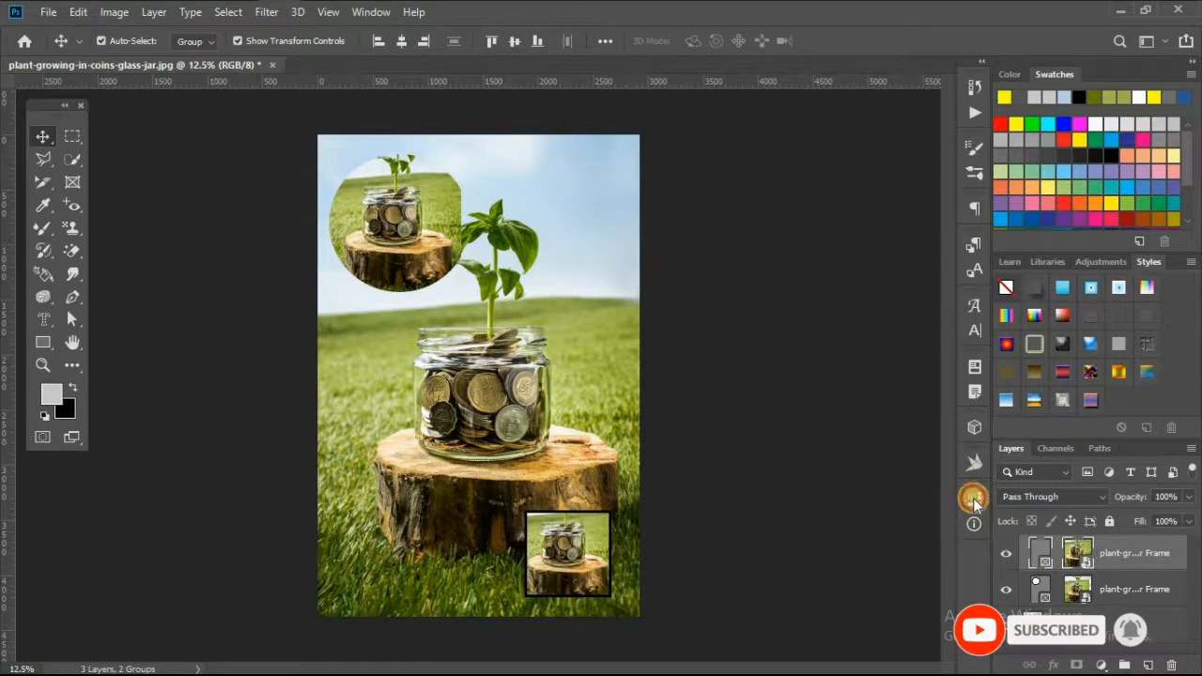
# Give the rectangular frame a cyan stroke of 82.40 px positioned Outside
pyautogui.click(974, 500)
pyautogui.click(741, 512)
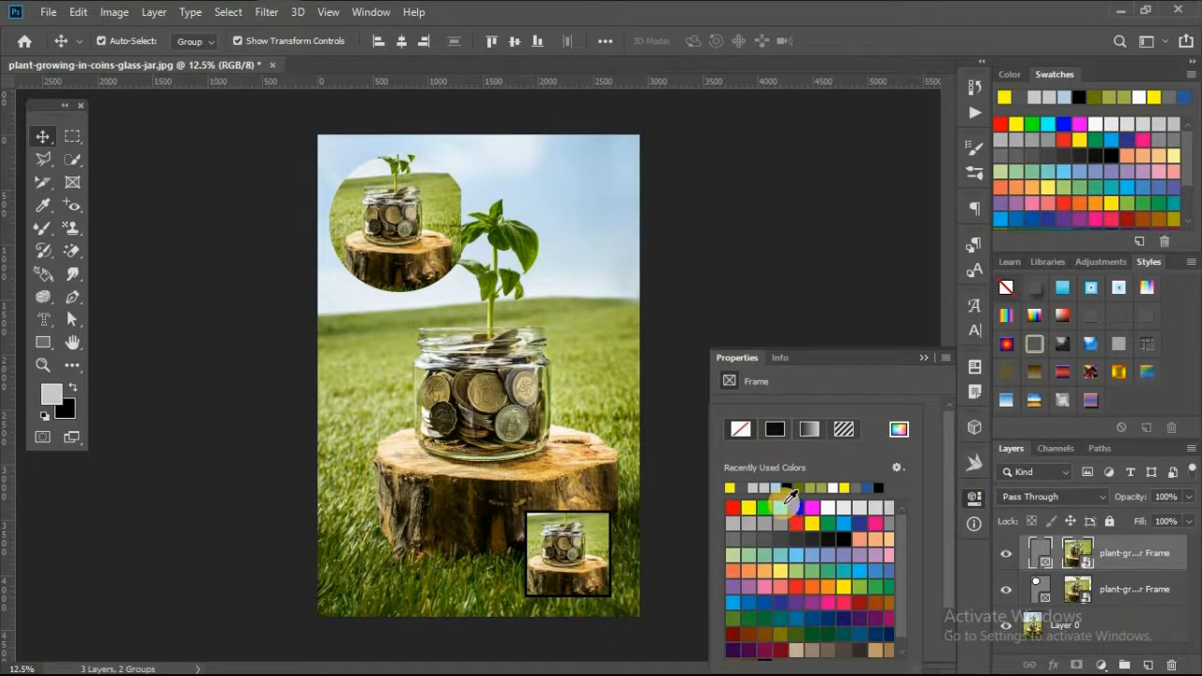
pyautogui.click(781, 507)
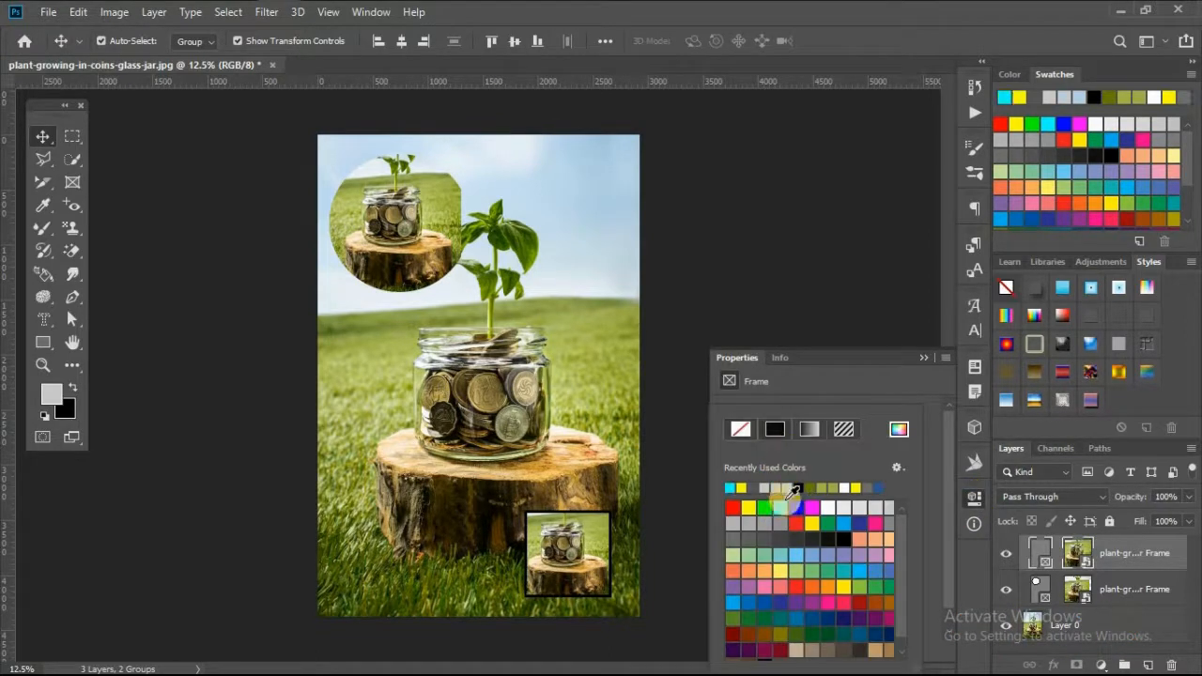
pyautogui.click(844, 396)
pyautogui.click(802, 520)
pyautogui.moveTo(804, 539); pyautogui.dragTo(835, 538)
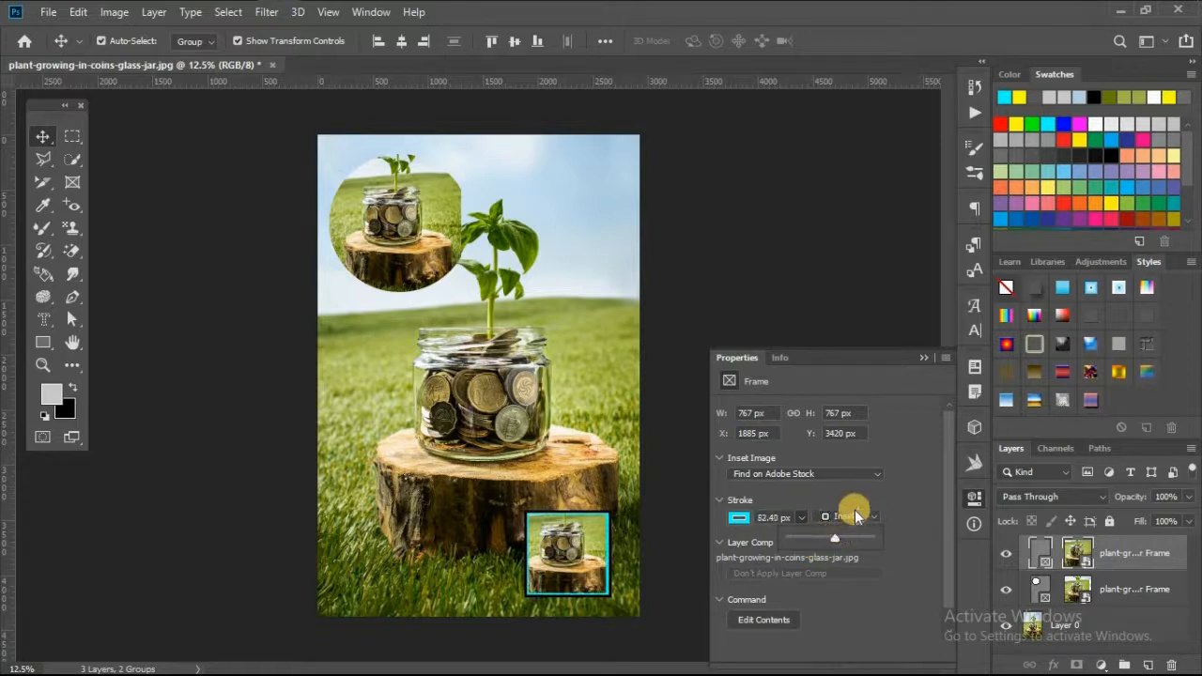
pyautogui.click(853, 517)
pyautogui.click(850, 552)
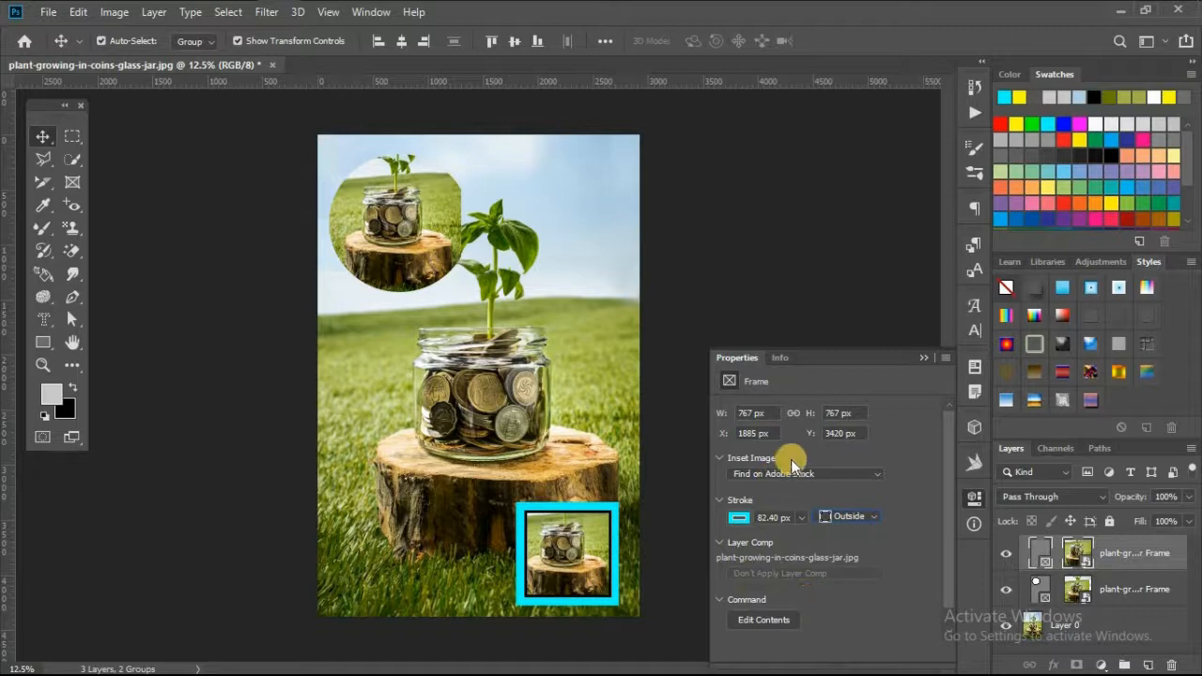
pyautogui.click(925, 359)
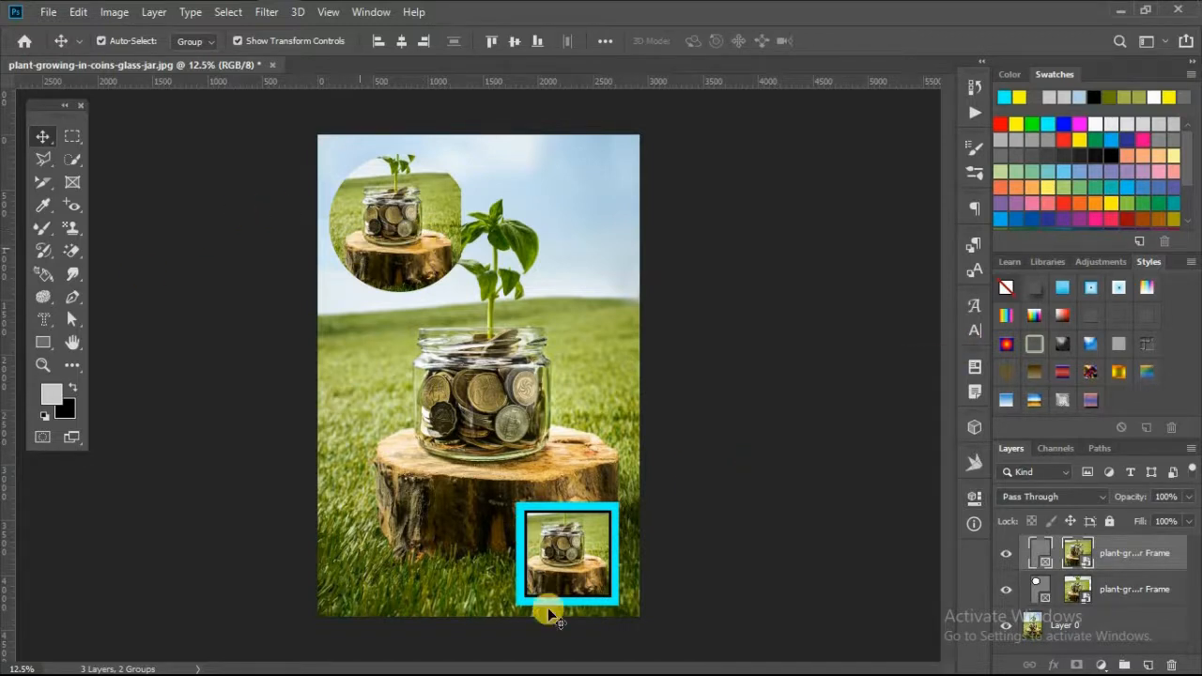